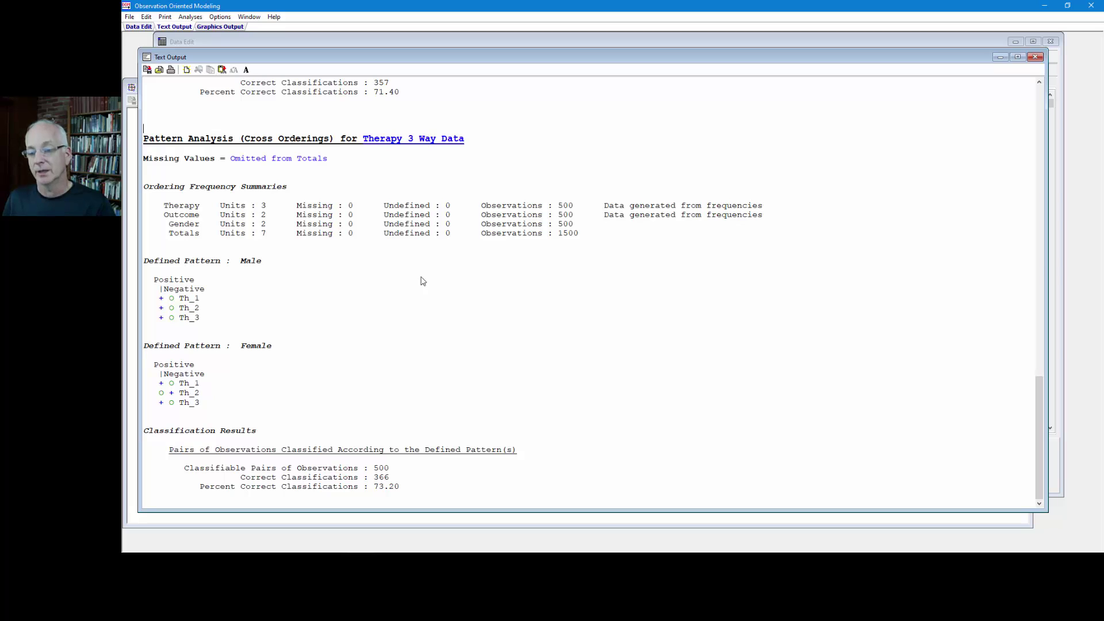
# Step: Compare the percent correct classifications of the last two pattern analyses in the text output
pyautogui.moveTo(402, 492); pyautogui.dragTo(374, 490)
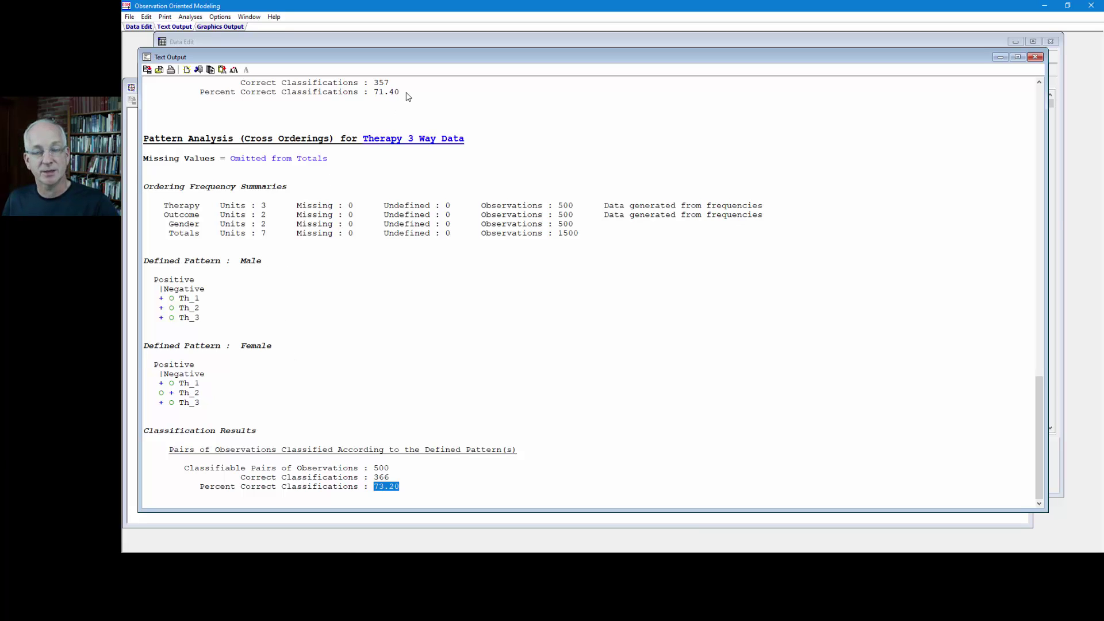
pyautogui.moveTo(406, 92); pyautogui.dragTo(374, 97)
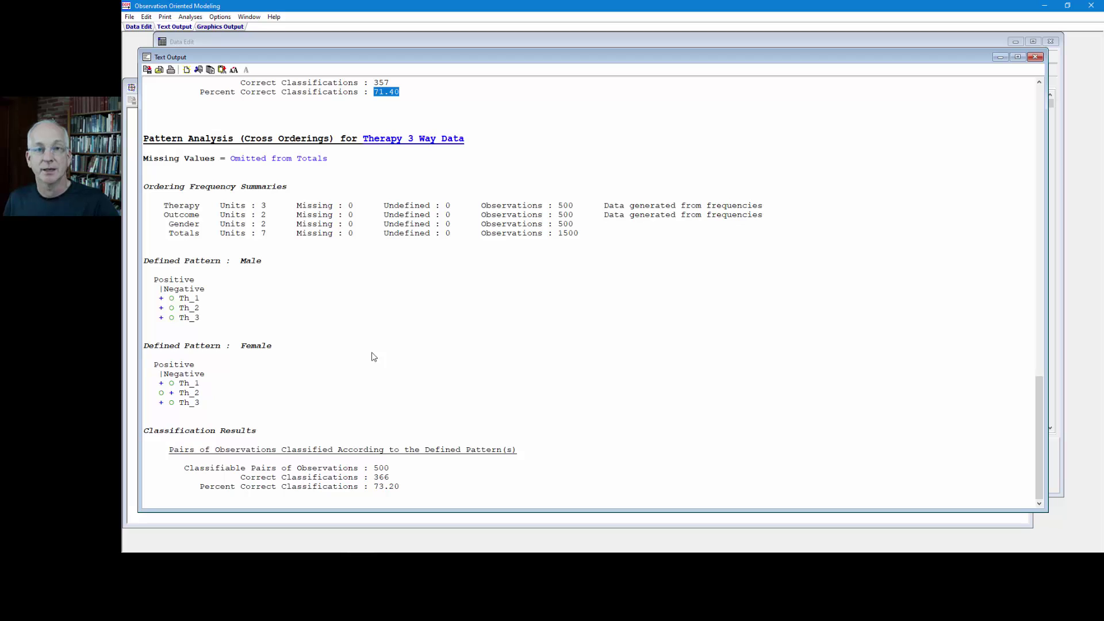
# Step: Start a crossed-orderings pattern analysis of Therapy 3_Way Data and check its defined patterns for each gender
pyautogui.click(191, 17)
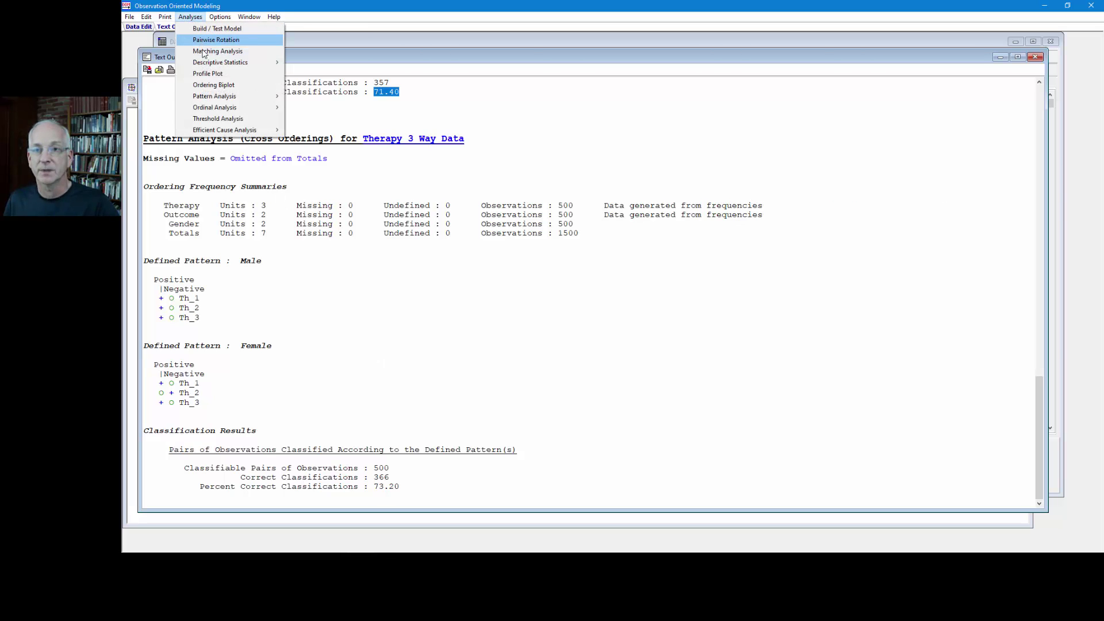
pyautogui.moveTo(233, 97)
pyautogui.click(322, 108)
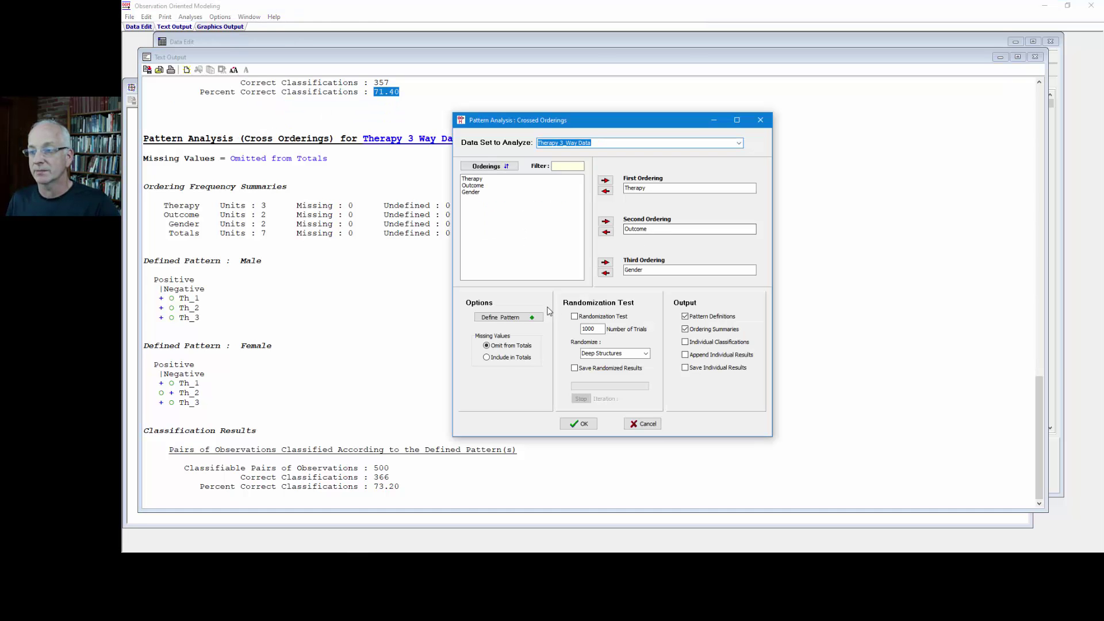
pyautogui.click(518, 318)
pyautogui.click(439, 191)
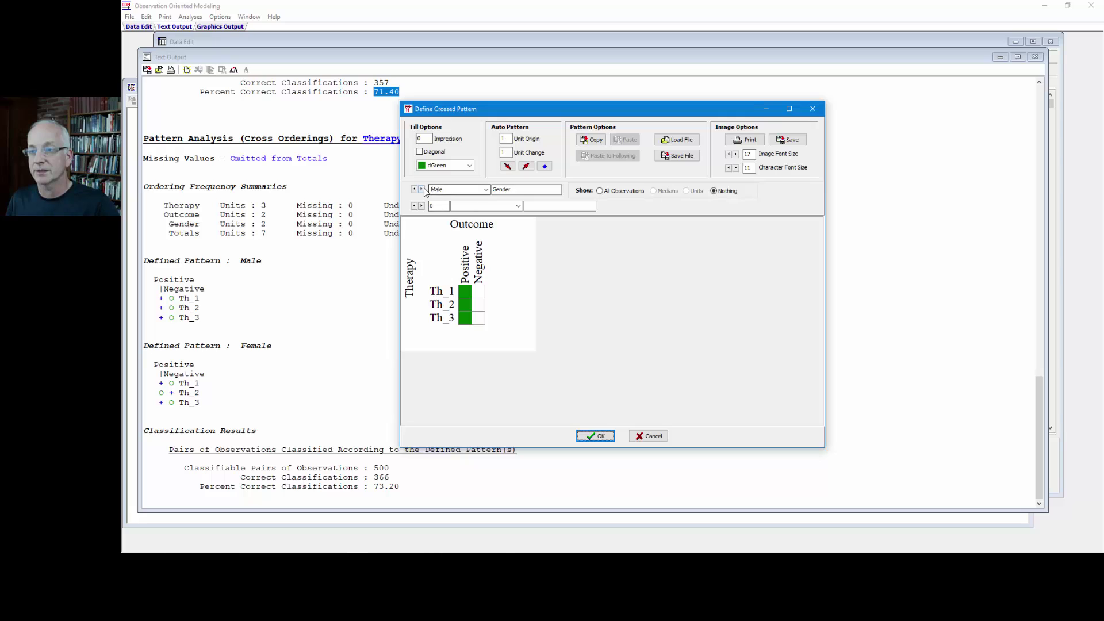
pyautogui.click(440, 206)
pyautogui.click(596, 436)
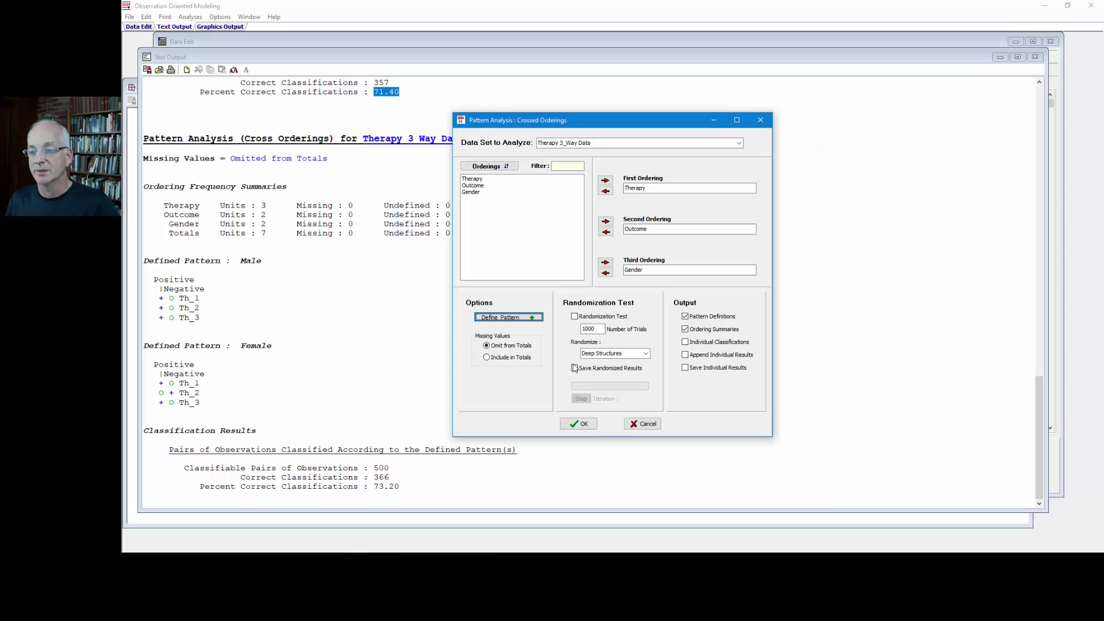
# Step: Run the analysis with a 1000-trial randomization test on Deep Structures, saving the randomized results
pyautogui.click(574, 318)
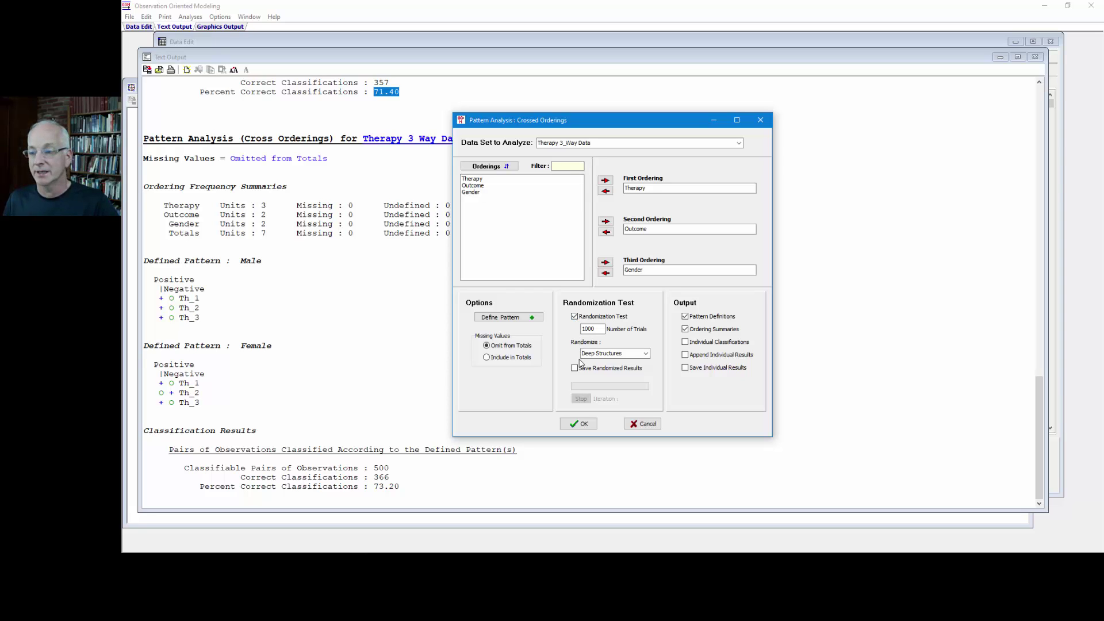
pyautogui.click(646, 354)
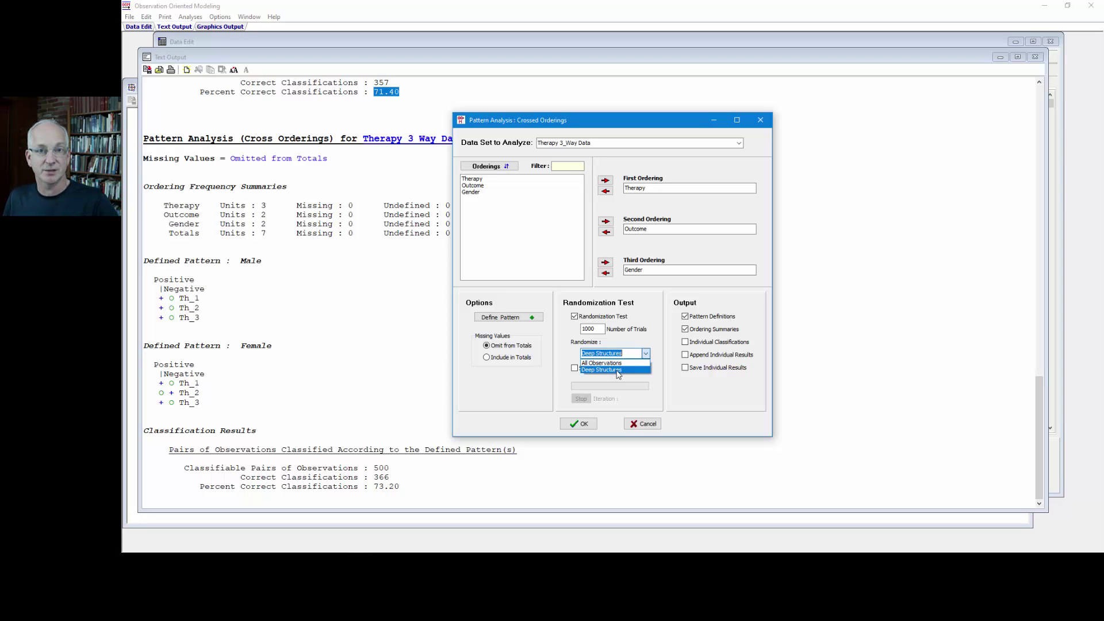
pyautogui.click(618, 373)
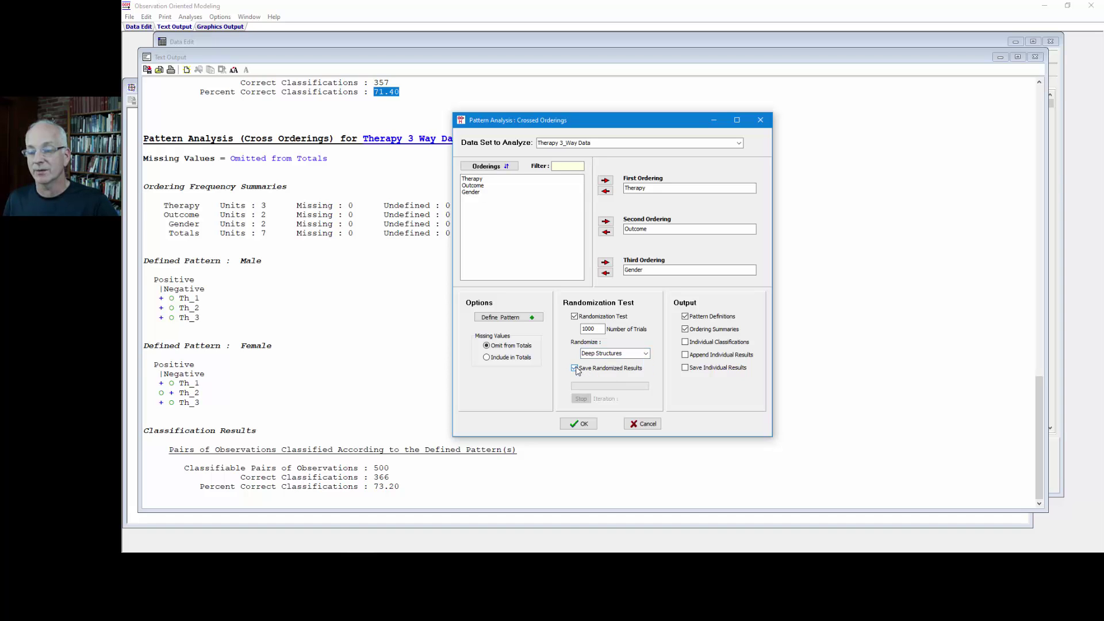
pyautogui.click(583, 424)
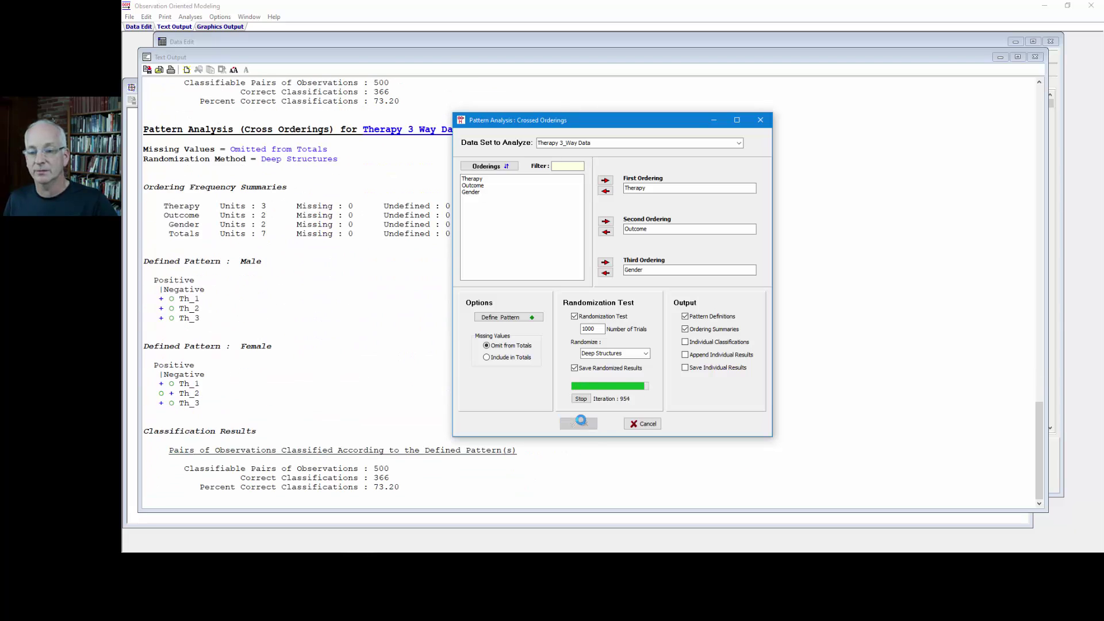
pyautogui.click(483, 498)
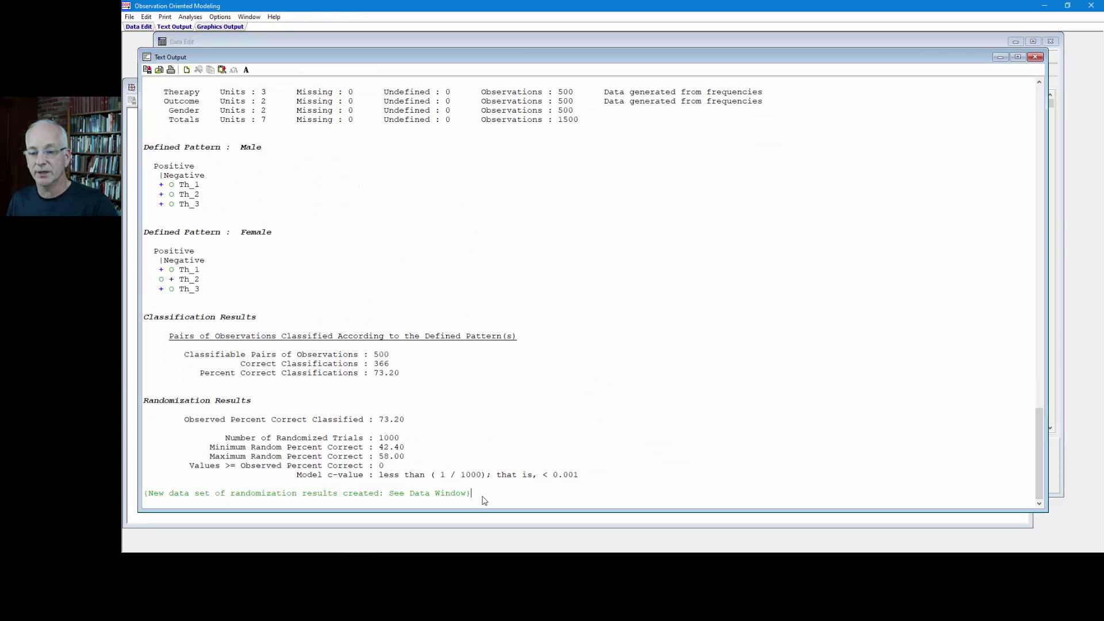
# Step: Relabel the new randomization results data set as "Pattern Randomization Results : Complex"
pyautogui.click(274, 44)
pyautogui.click(303, 82)
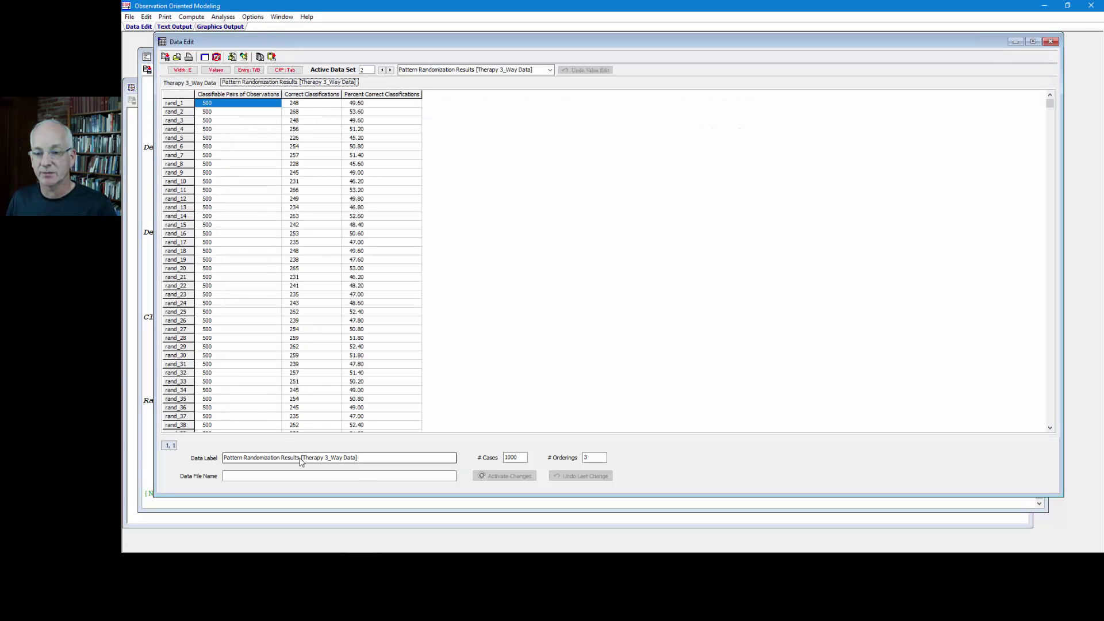
pyautogui.moveTo(302, 458); pyautogui.dragTo(353, 462)
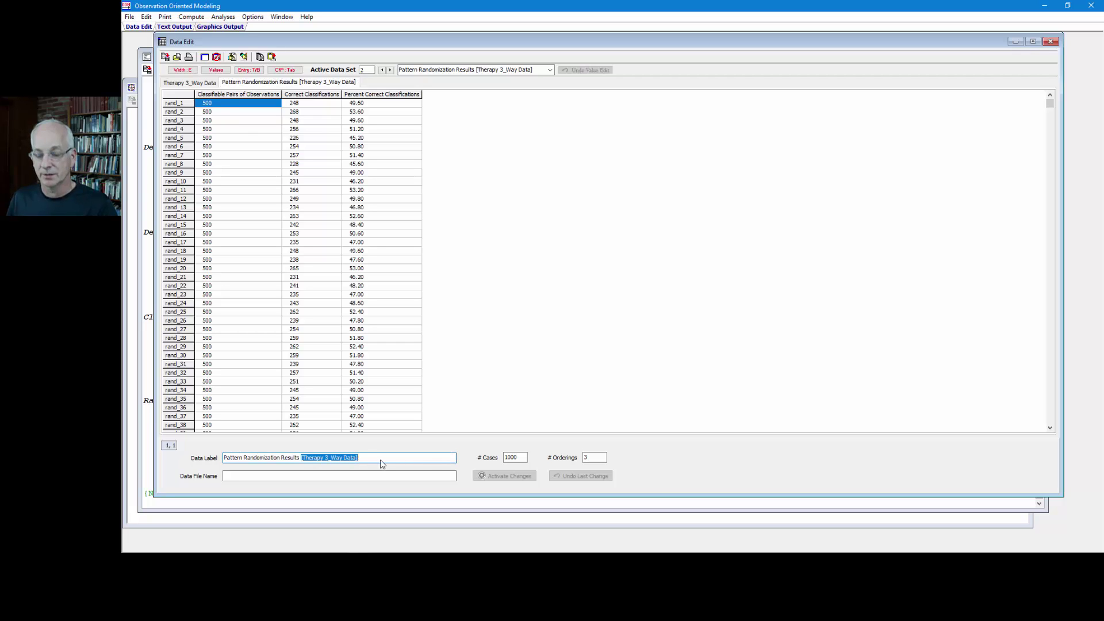
pyautogui.press('BackSpace')
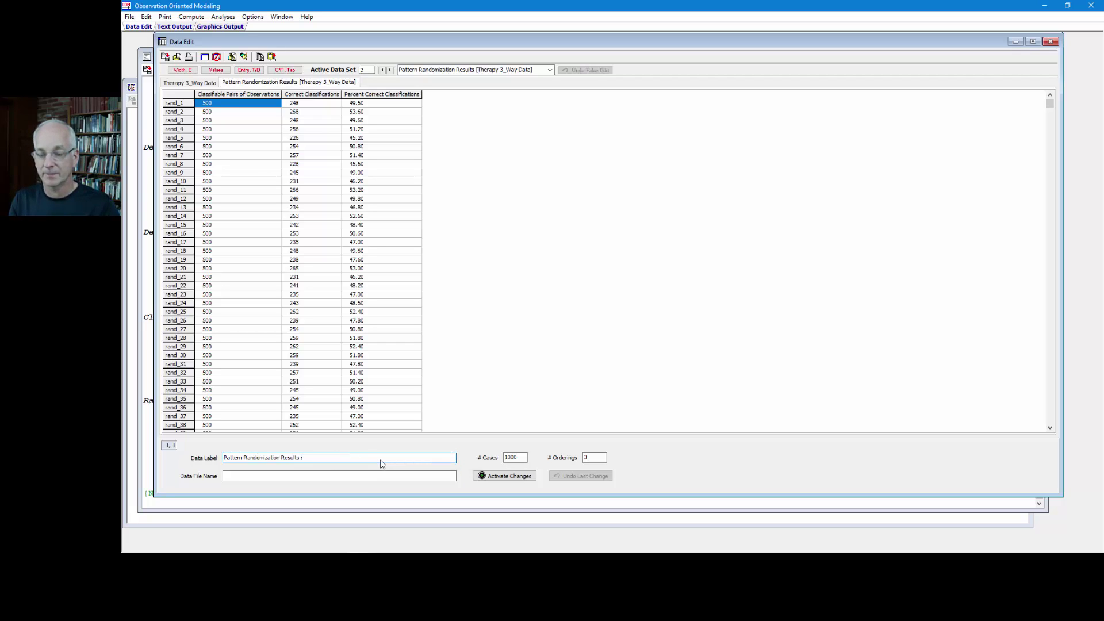
pyautogui.write('Complex')
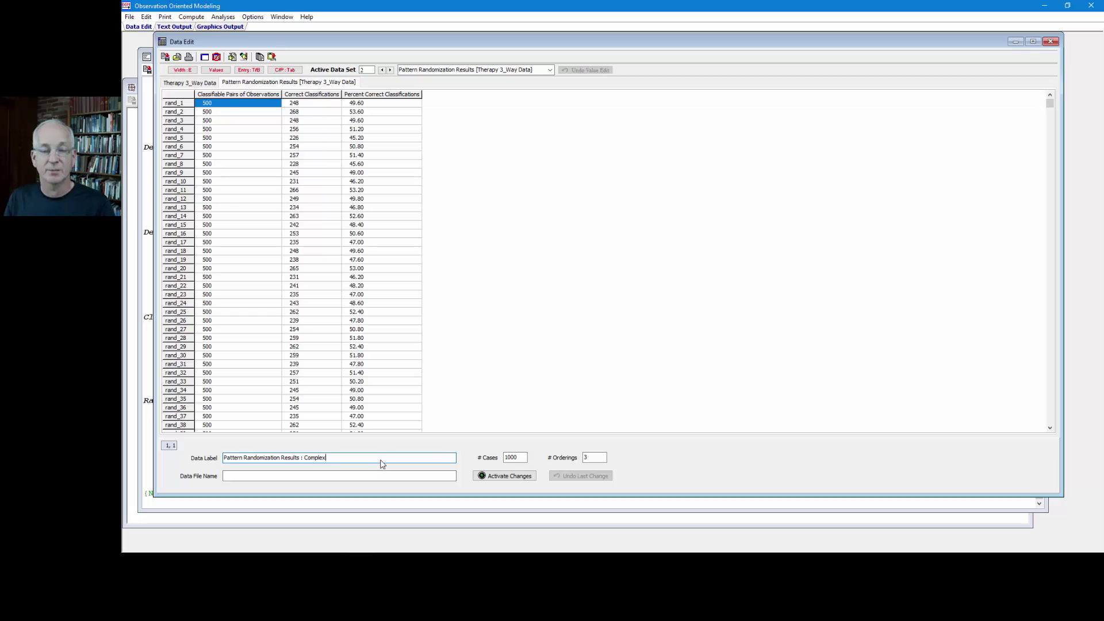
pyautogui.press('Return')
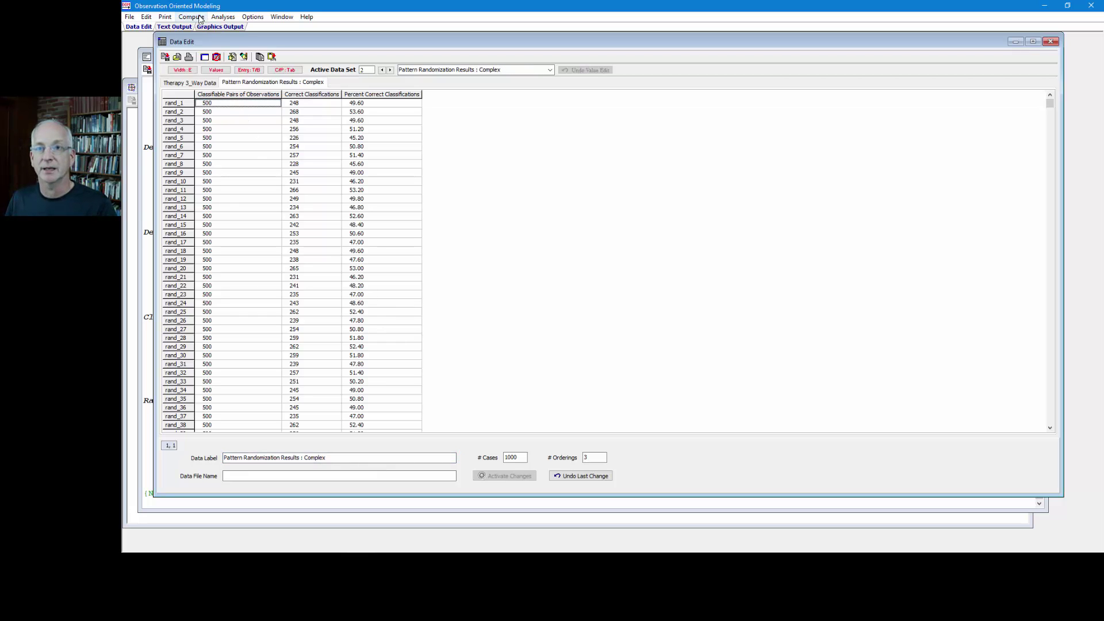
# Step: Start another crossed-orderings pattern analysis and choose Therapy 3_Way Data as the data set to analyze
pyautogui.click(216, 18)
pyautogui.moveTo(288, 97)
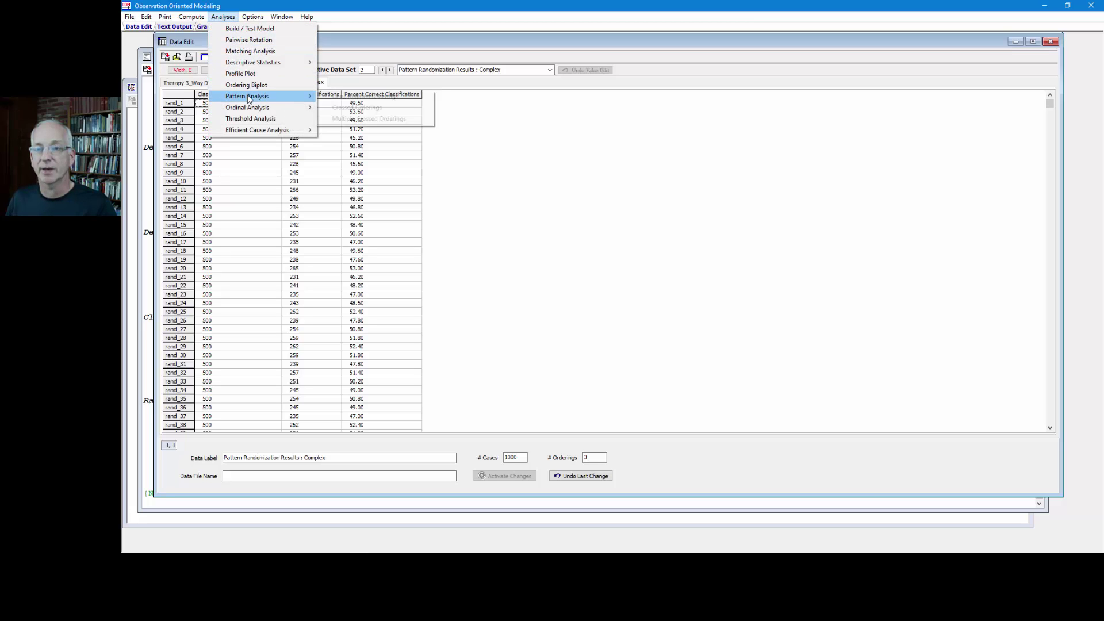
pyautogui.click(339, 108)
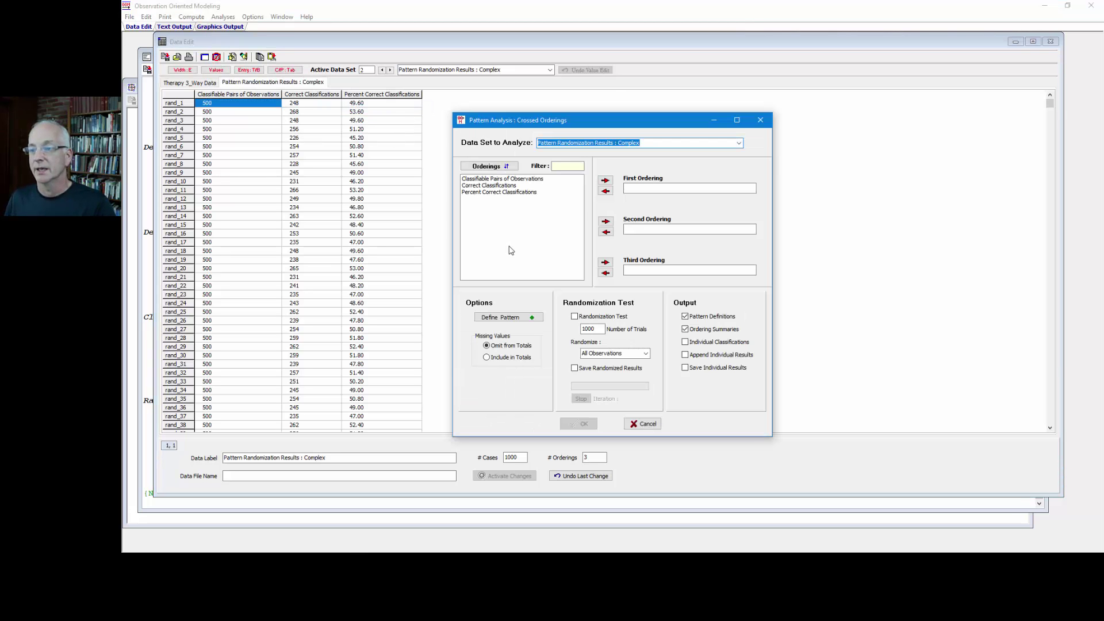
pyautogui.click(738, 142)
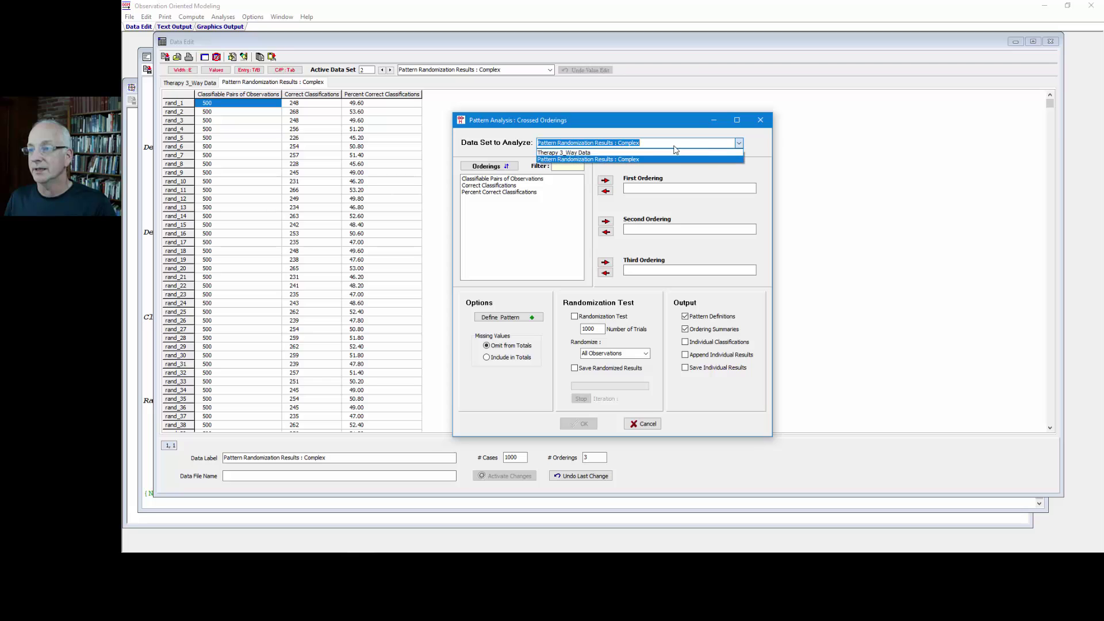
pyautogui.click(661, 153)
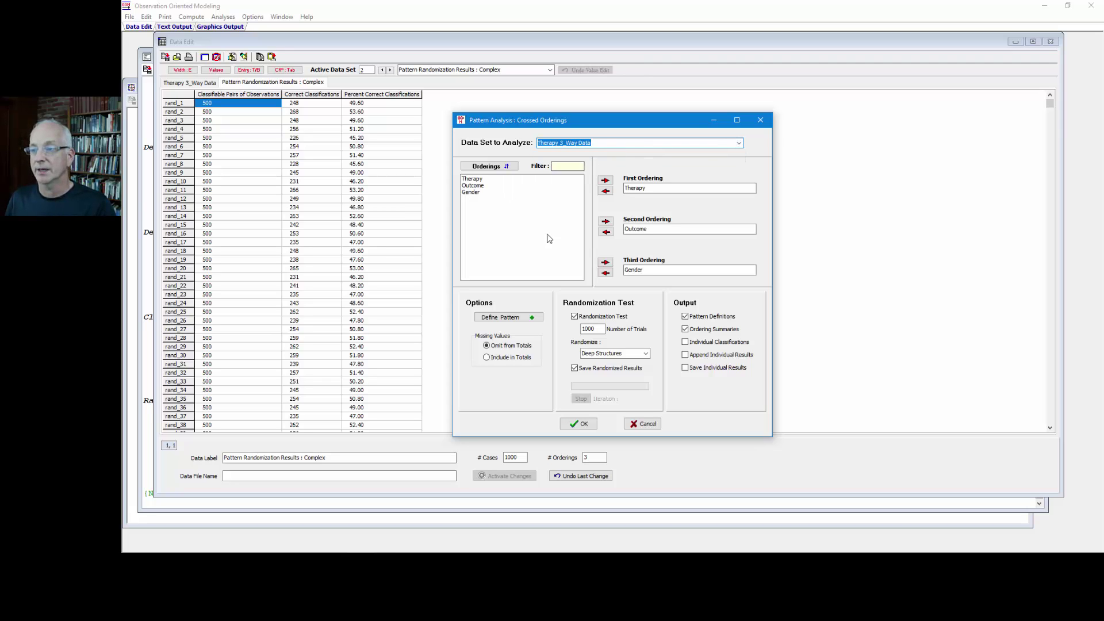
# Step: Drop Gender as third ordering, define Positive for Th_1, Th_2 and Th_3, and run the analysis with its Deep Structures randomization test
pyautogui.click(526, 318)
pyautogui.moveTo(464, 291); pyautogui.dragTo(471, 325)
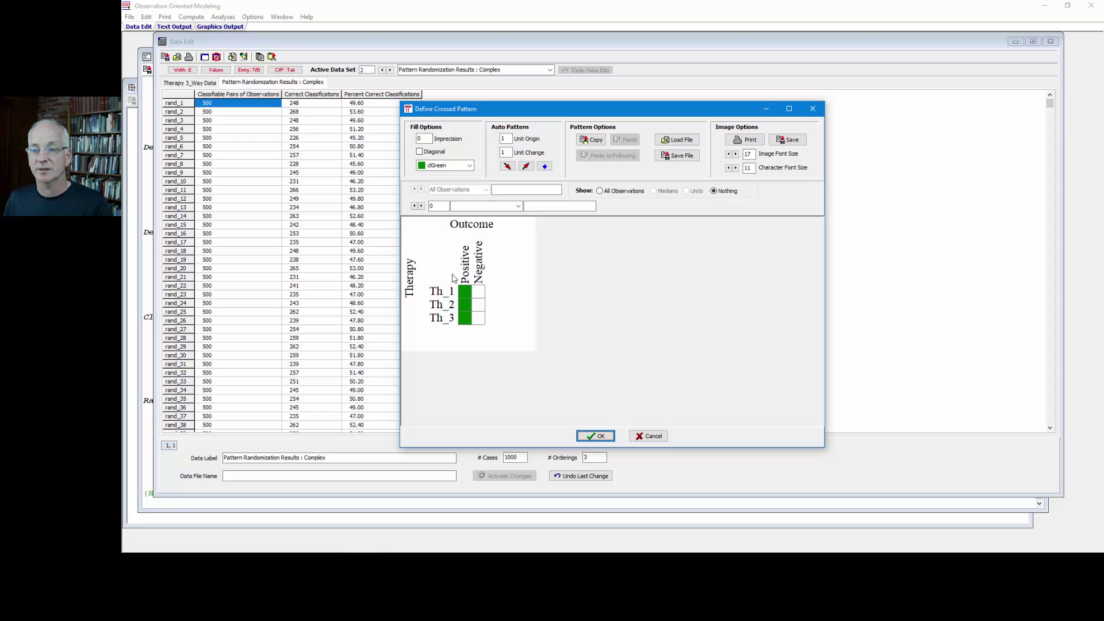
pyautogui.click(587, 439)
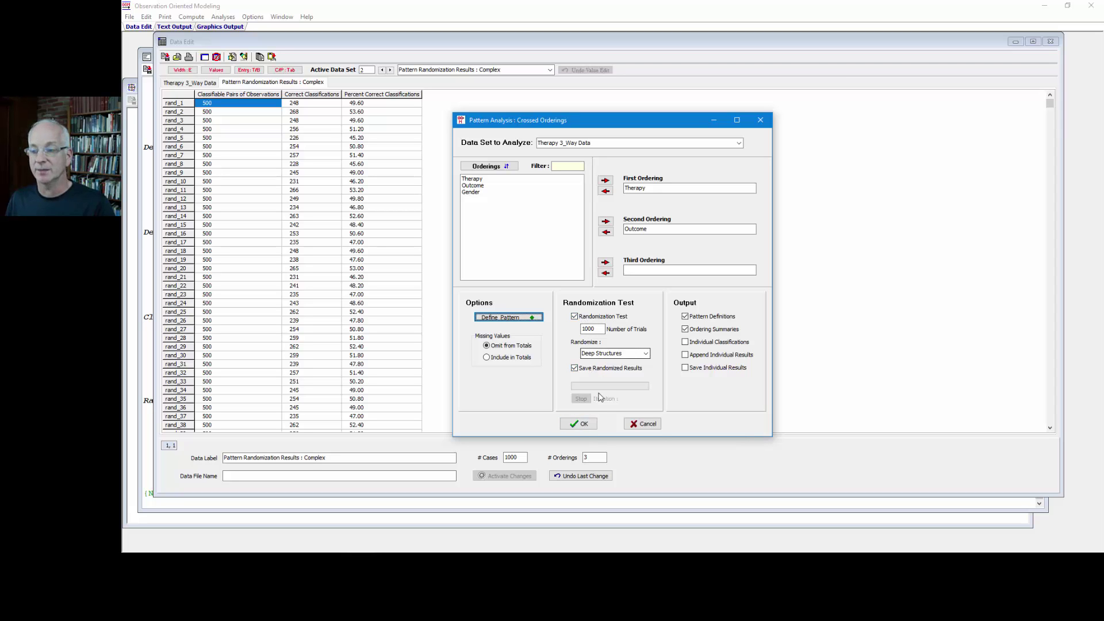
pyautogui.click(580, 423)
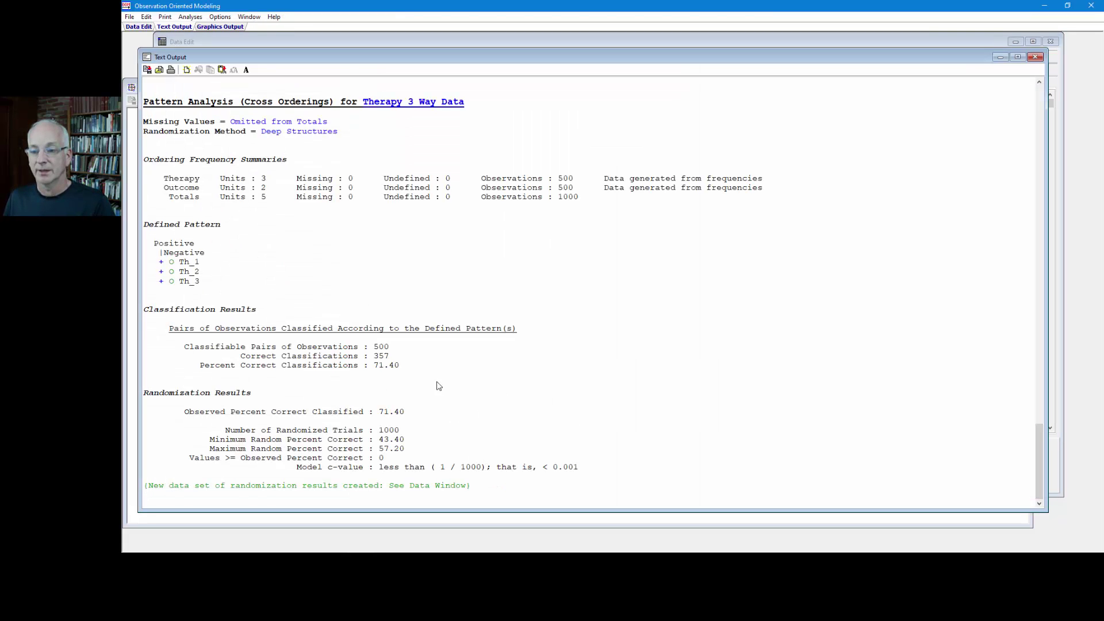
pyautogui.moveTo(401, 365); pyautogui.dragTo(384, 367)
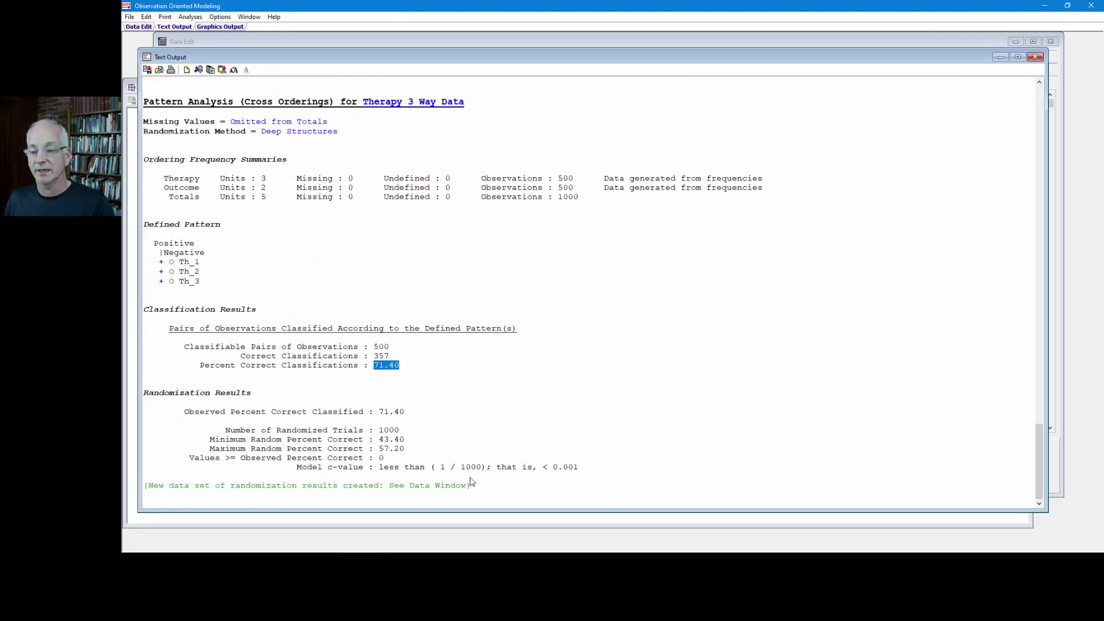
pyautogui.moveTo(472, 486); pyautogui.dragTo(466, 486)
# Step: Relabel the second randomization results data set as "Pattern Randomization Results : Simple"
pyautogui.click(247, 40)
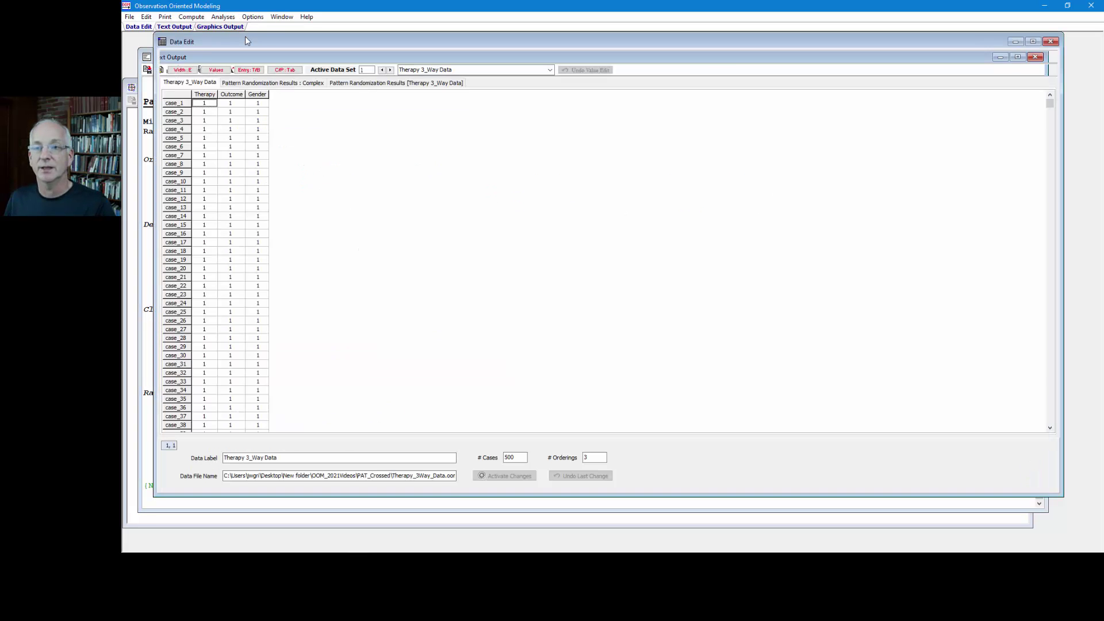
pyautogui.click(389, 83)
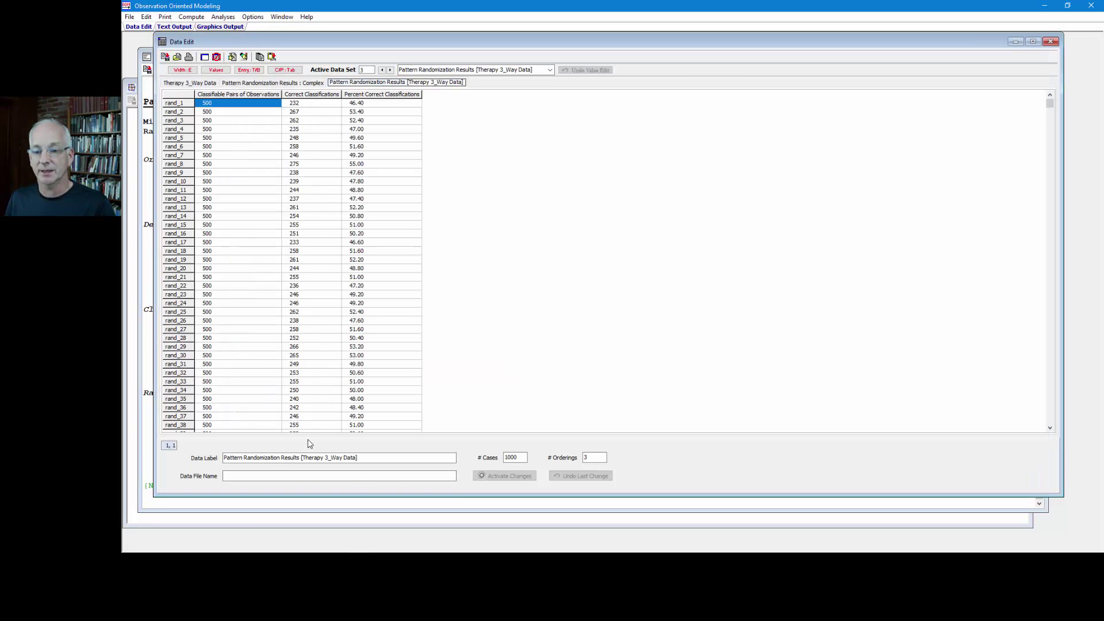
pyautogui.click(310, 459)
pyautogui.doubleClick(308, 459)
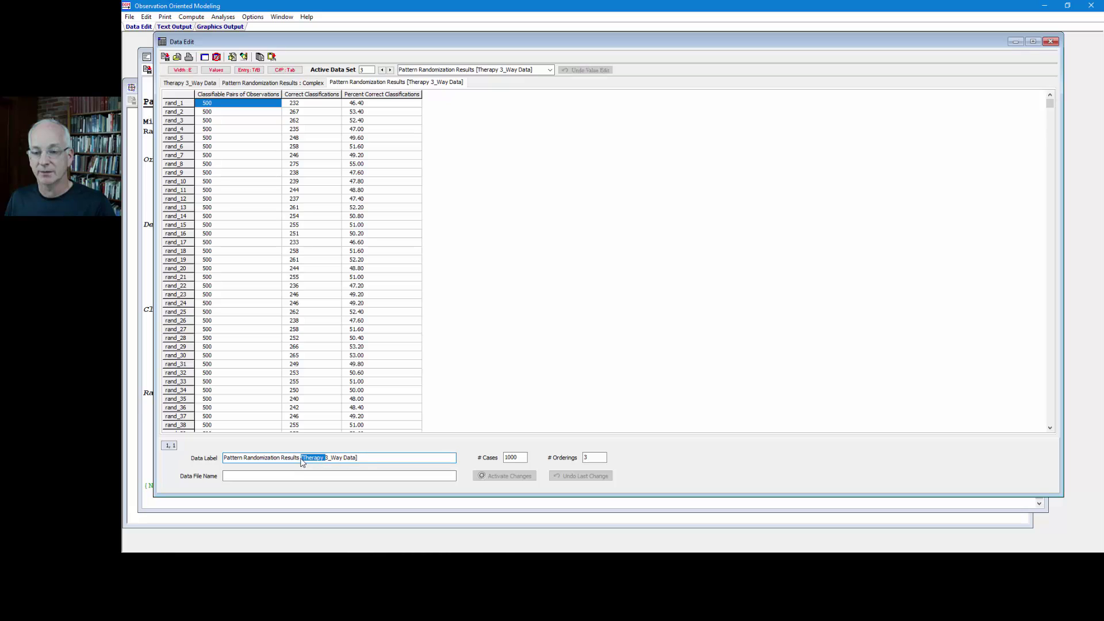
pyautogui.moveTo(300, 459); pyautogui.dragTo(364, 461)
pyautogui.press('BackSpace')
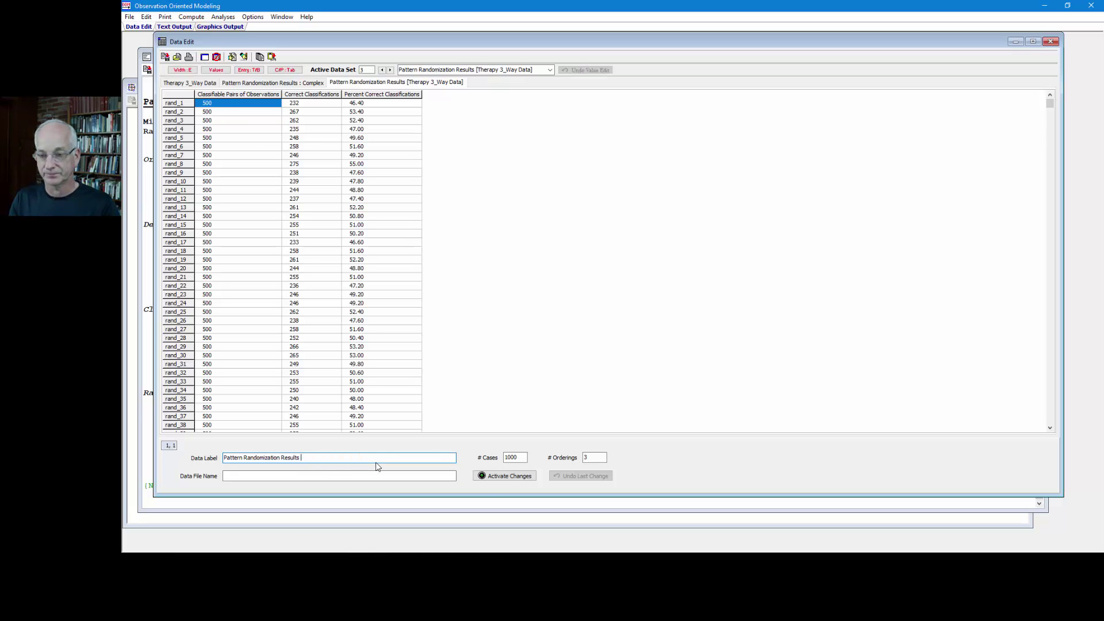
pyautogui.press('Return')
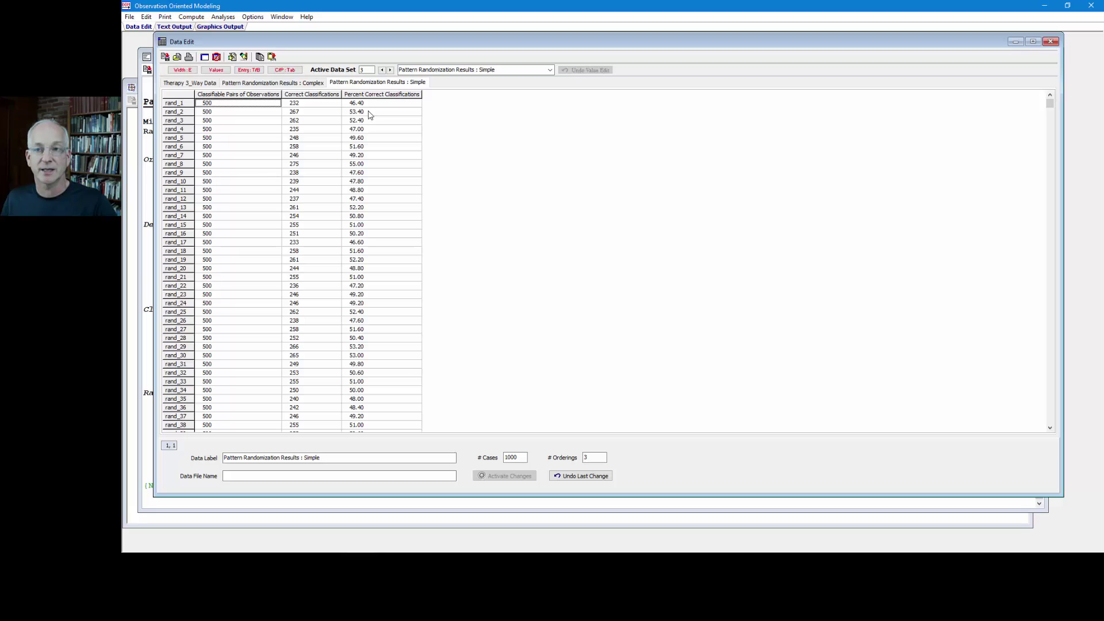
# Step: Copy the Percent Correct Classifications ordering from the Simple results into the open Pattern Randomization Results : Complex data set
pyautogui.click(303, 85)
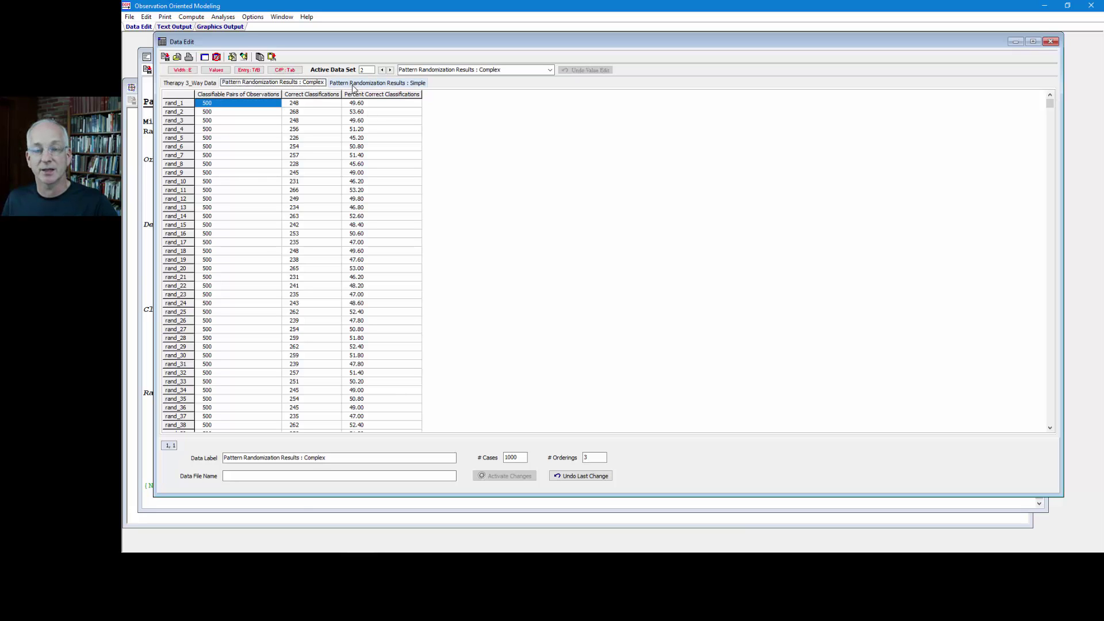
pyautogui.click(353, 85)
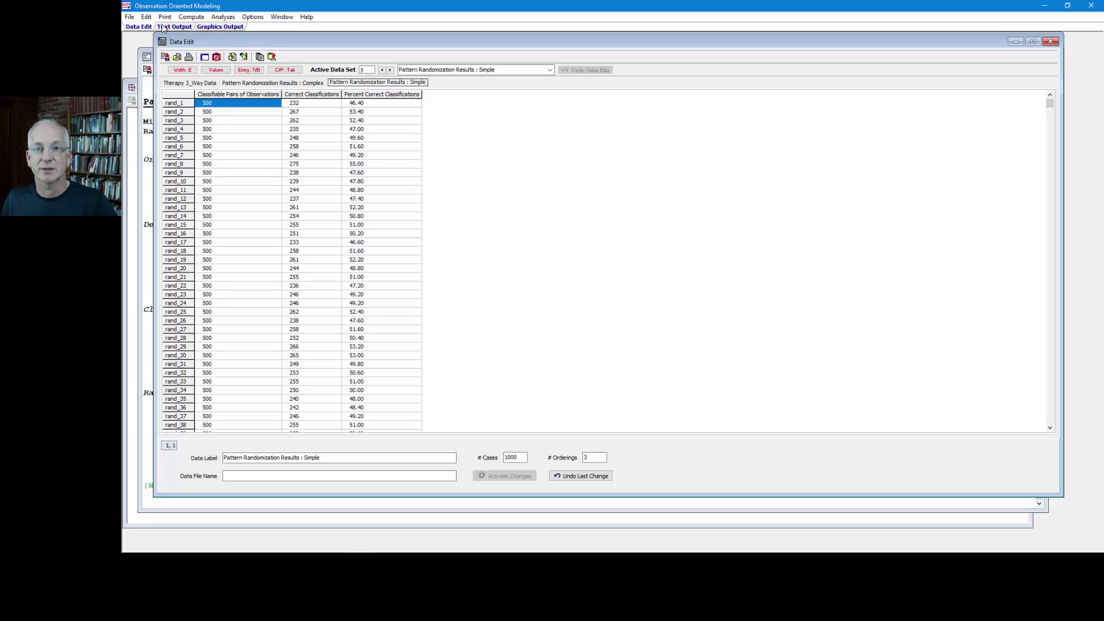
pyautogui.click(146, 17)
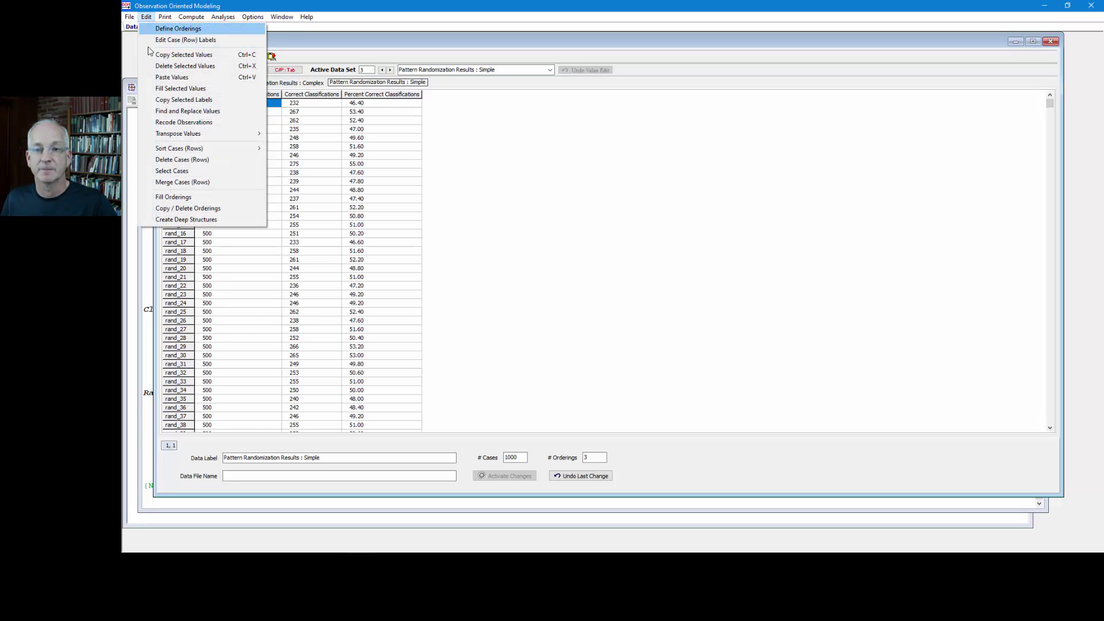
pyautogui.click(181, 208)
pyautogui.click(555, 199)
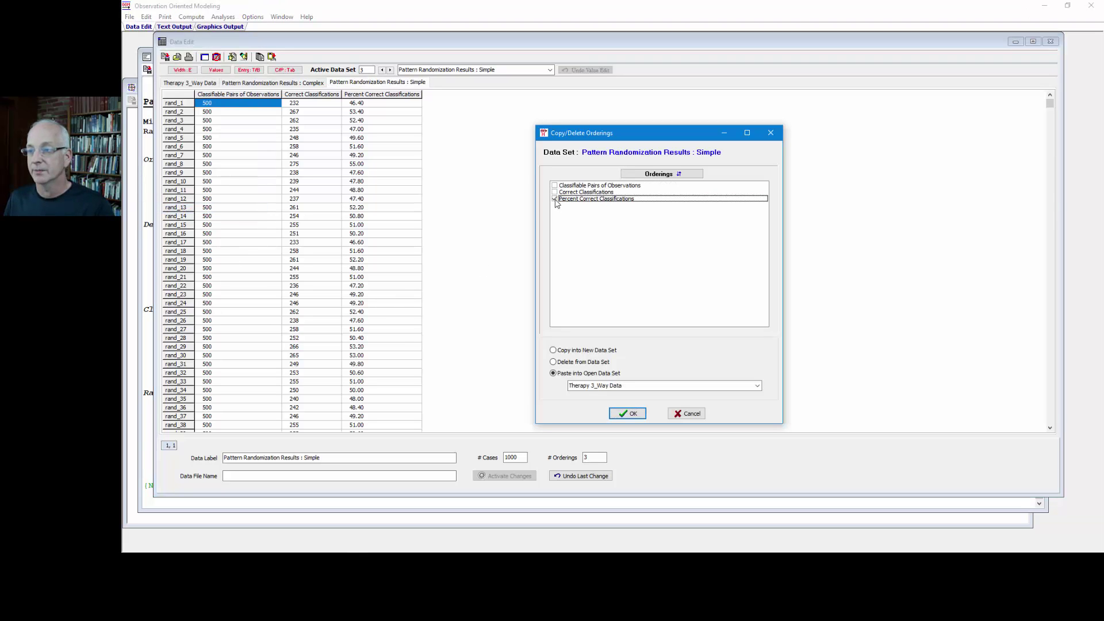
pyautogui.click(755, 385)
pyautogui.click(690, 403)
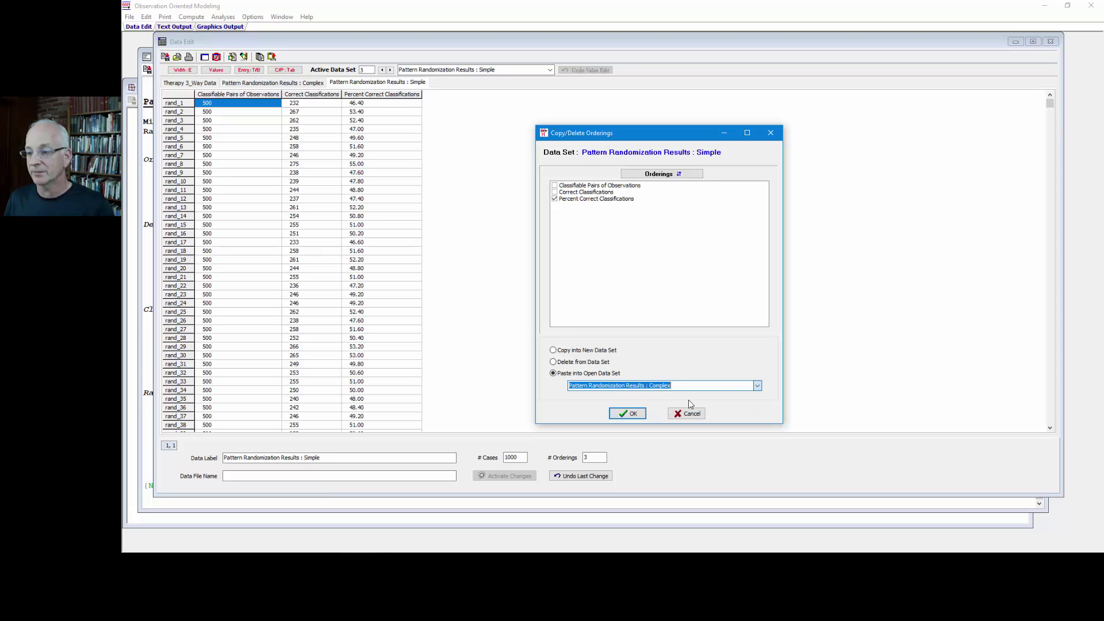
pyautogui.click(631, 414)
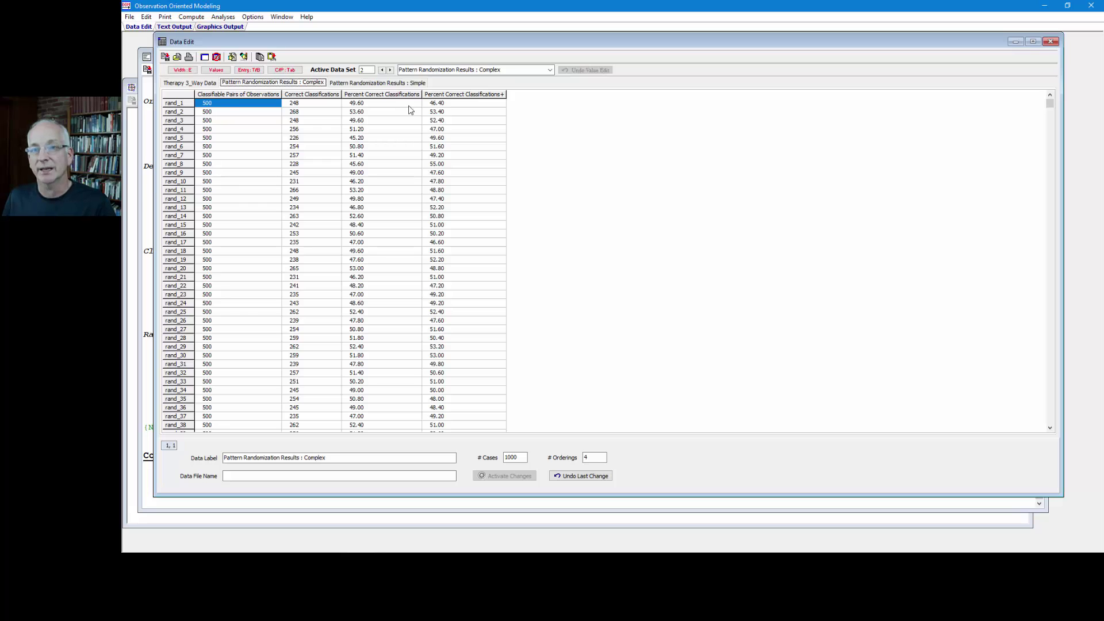
# Step: Rename the Complex and Simple Percent Correct Classifications orderings as PCC_Complex and PCC_Simple
pyautogui.click(232, 56)
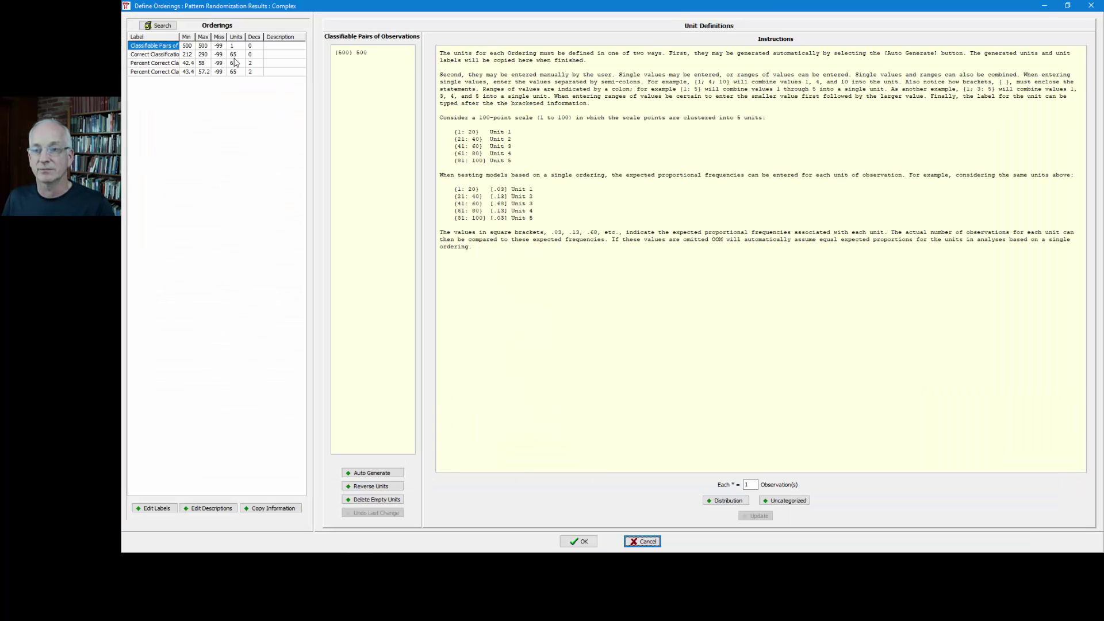
pyautogui.click(173, 64)
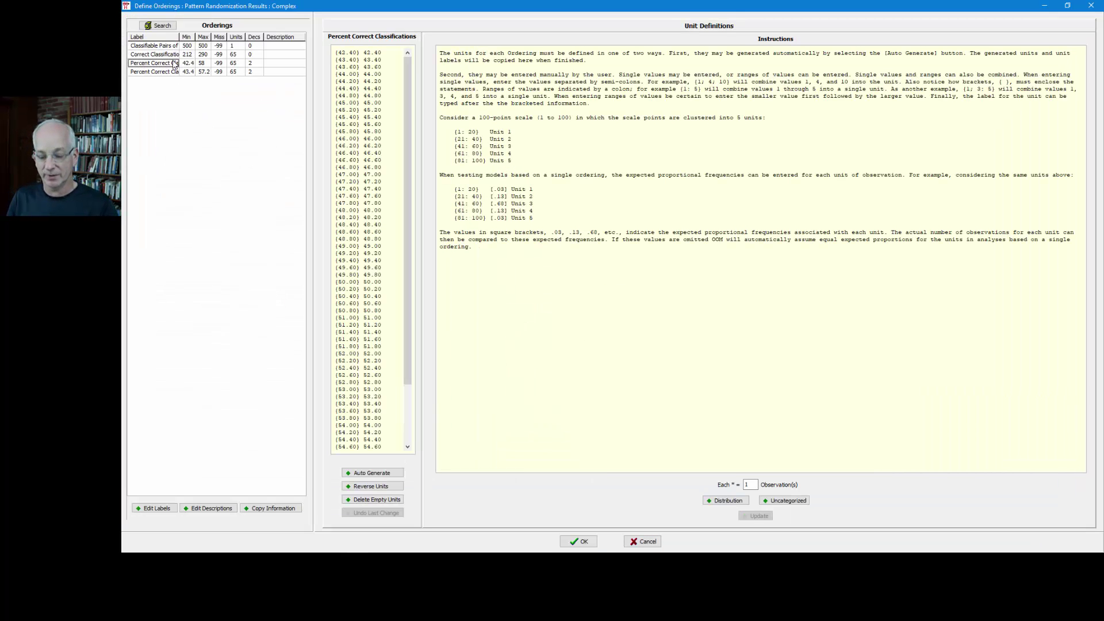
pyautogui.write('PCC_Complex')
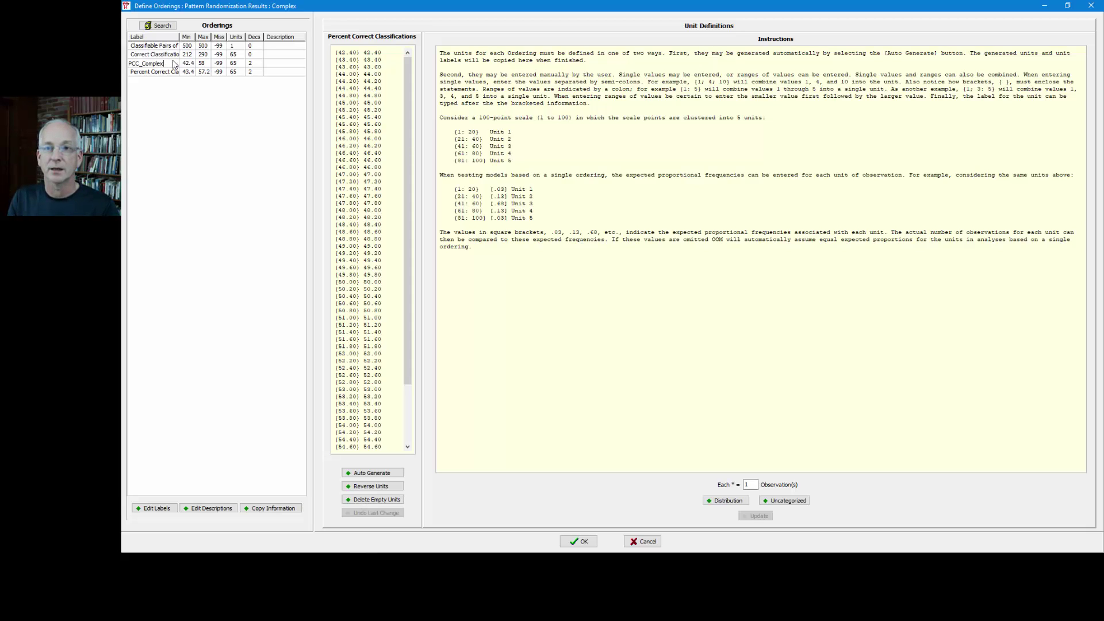
pyautogui.press('Return')
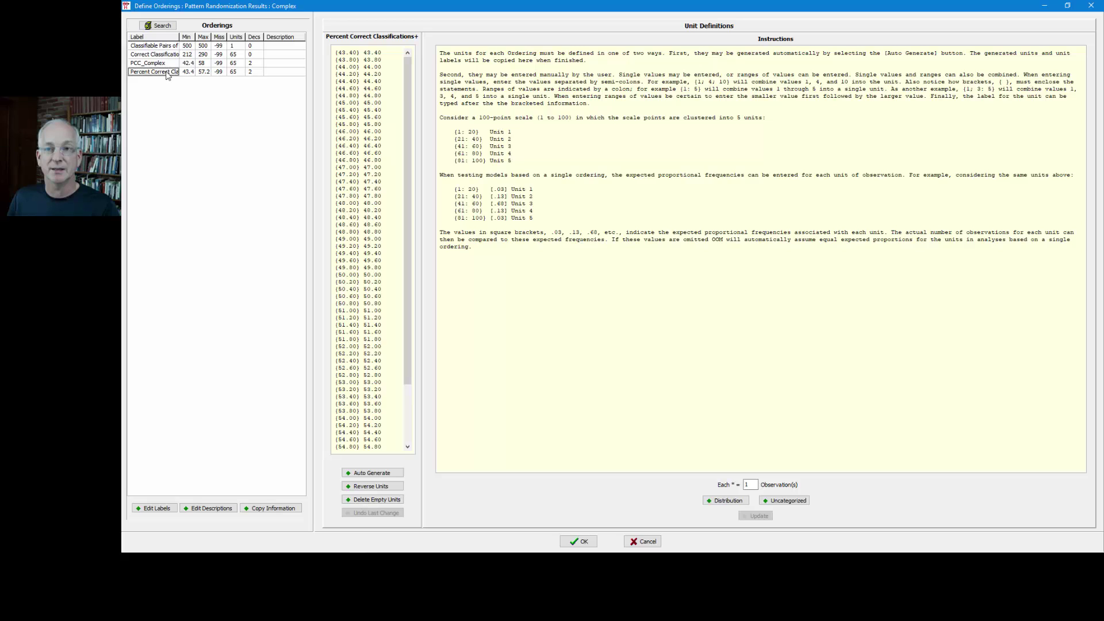
pyautogui.doubleClick(167, 72)
pyautogui.write('PCC_Simpl')
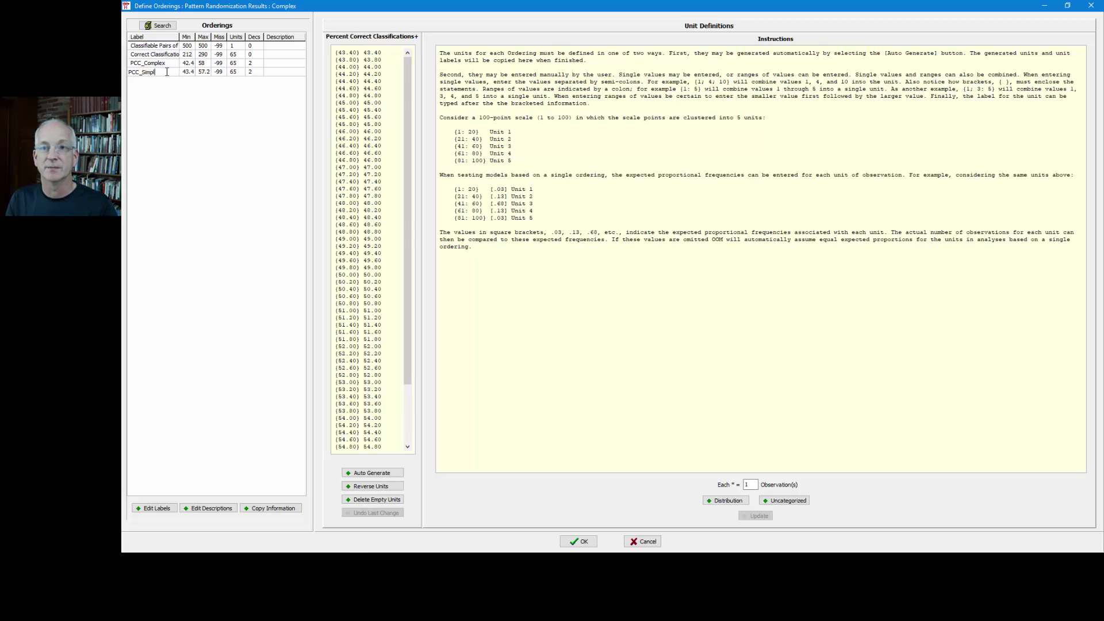
pyautogui.write('e')
pyautogui.press('Return')
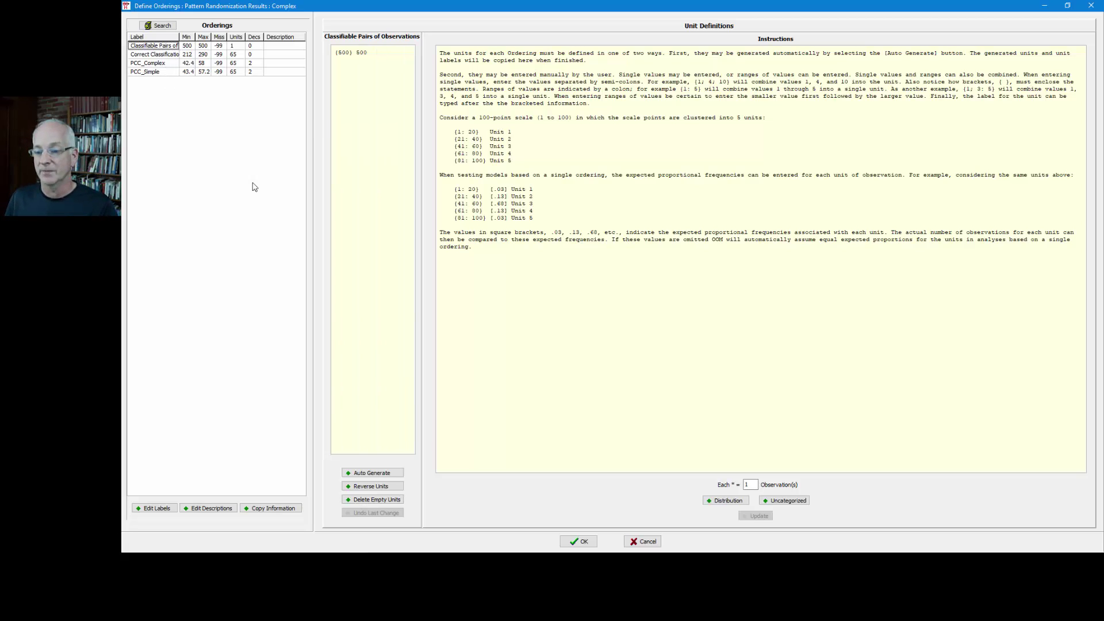
pyautogui.click(579, 542)
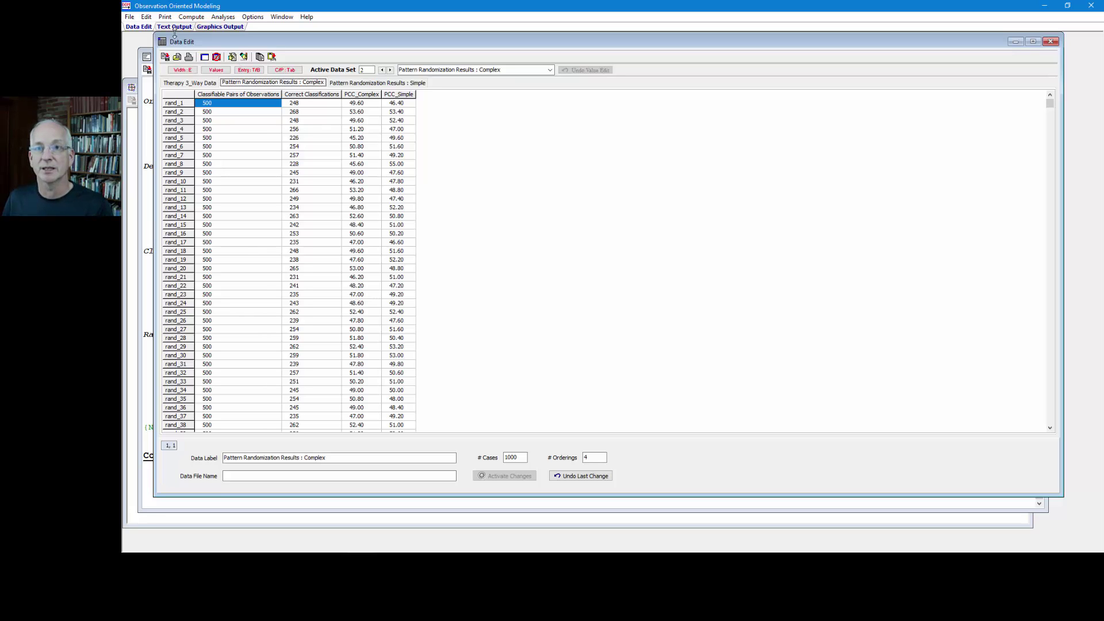
# Step: Compute a new ordering labelled "PCC Diff" by subtracting PCC_Simple from PCC_Complex
pyautogui.click(190, 17)
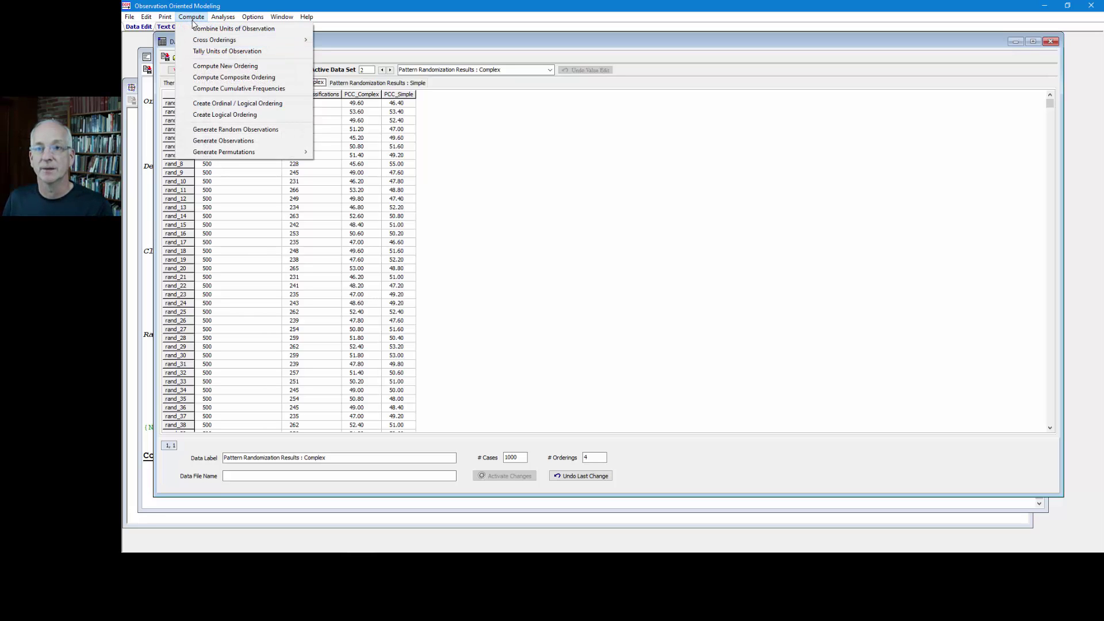
pyautogui.click(225, 66)
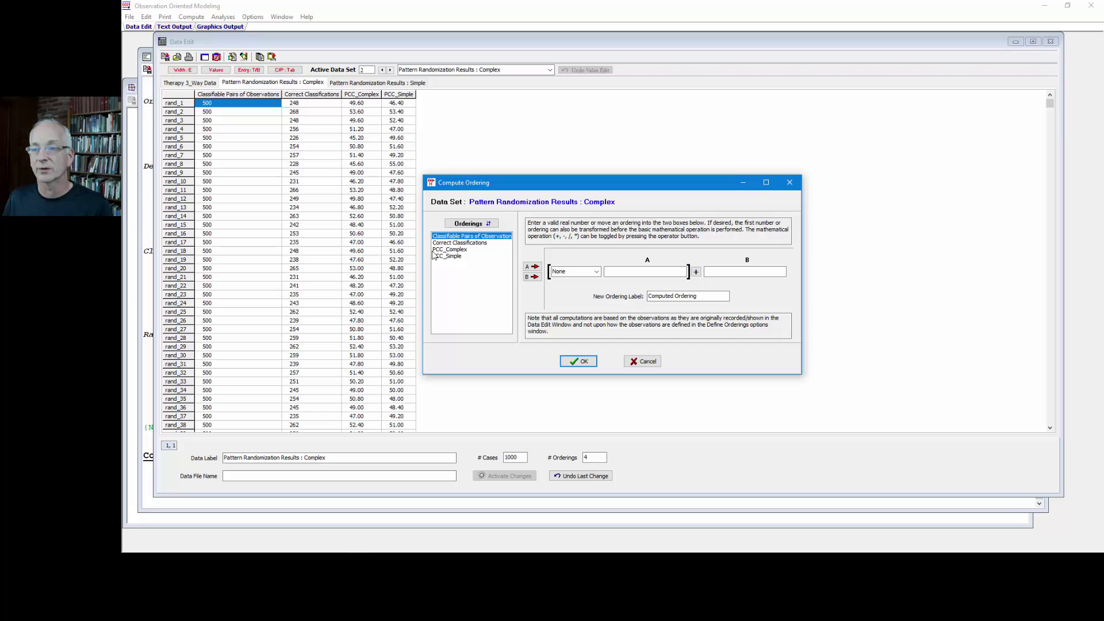
pyautogui.click(446, 249)
pyautogui.click(532, 267)
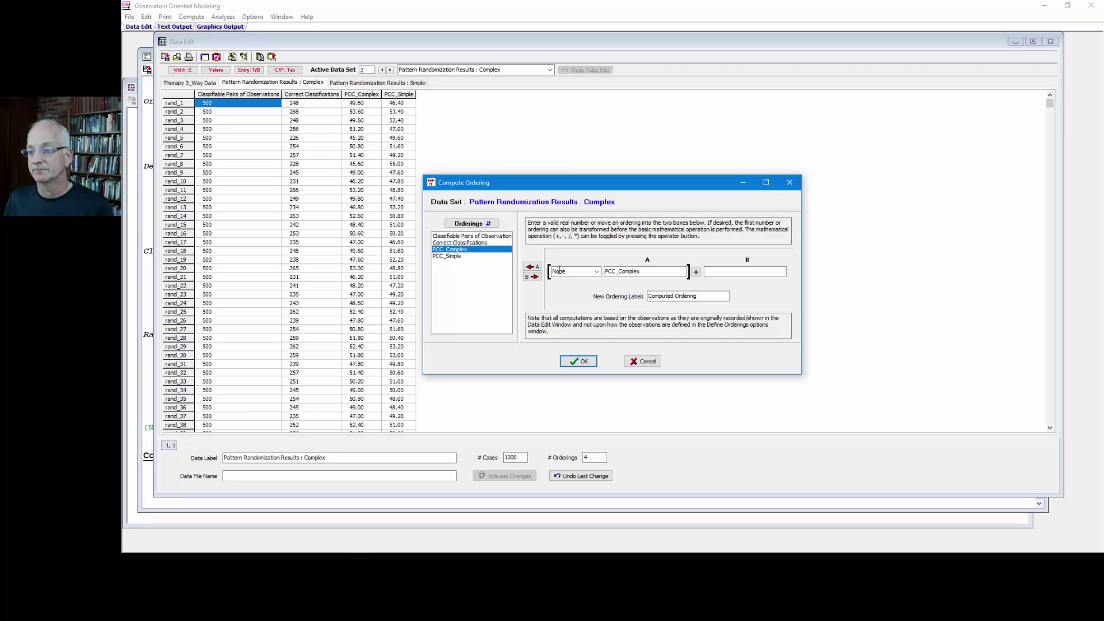
pyautogui.click(696, 272)
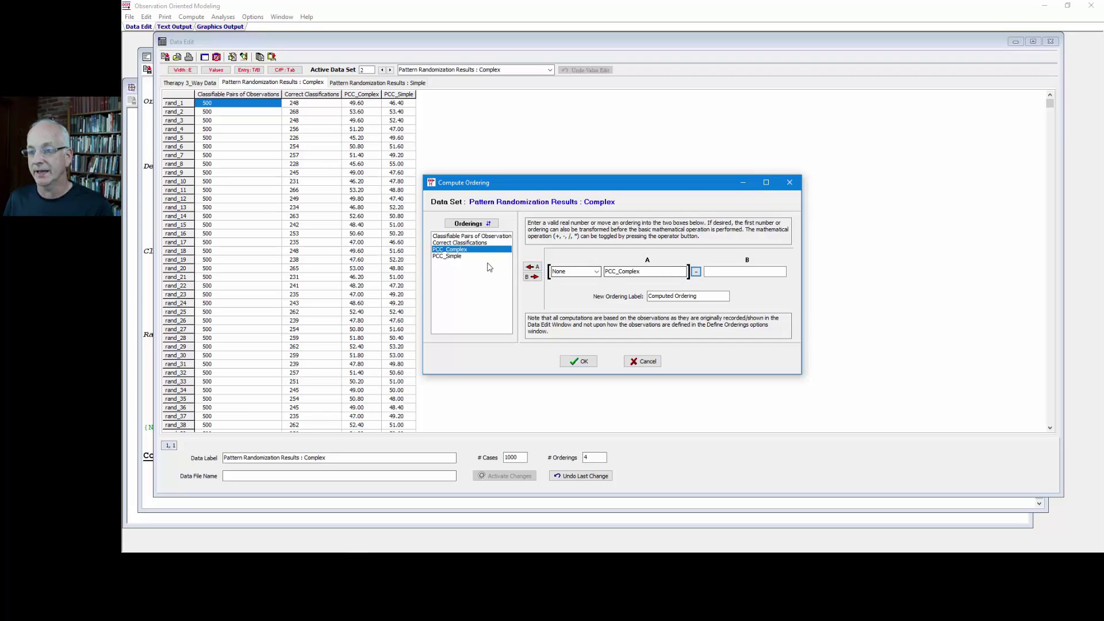
pyautogui.click(485, 259)
pyautogui.click(532, 276)
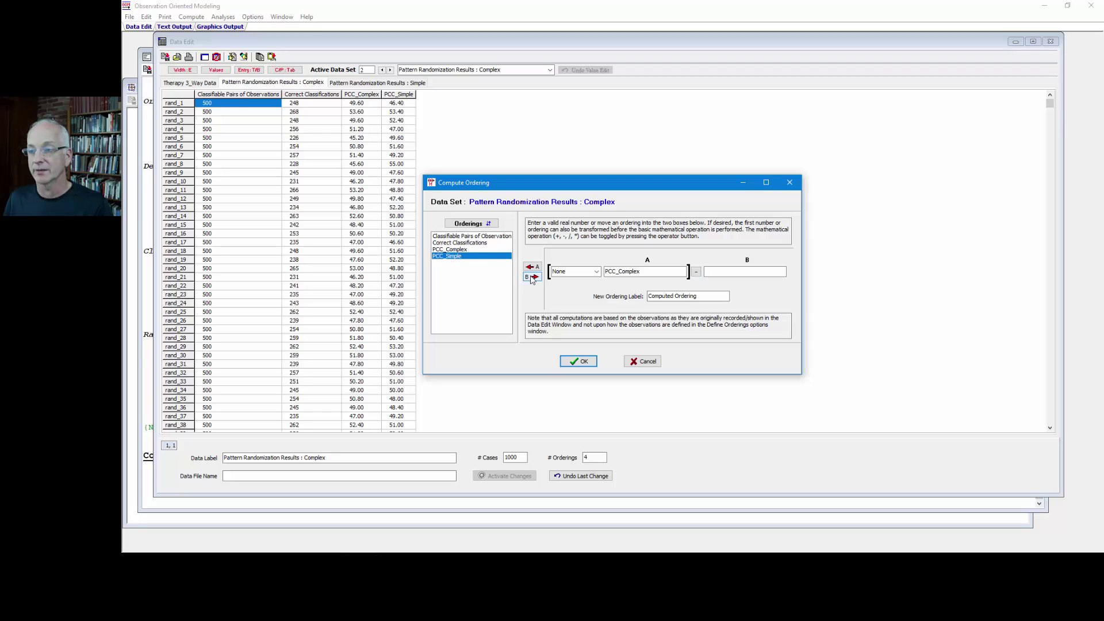
pyautogui.moveTo(726, 295); pyautogui.dragTo(623, 300)
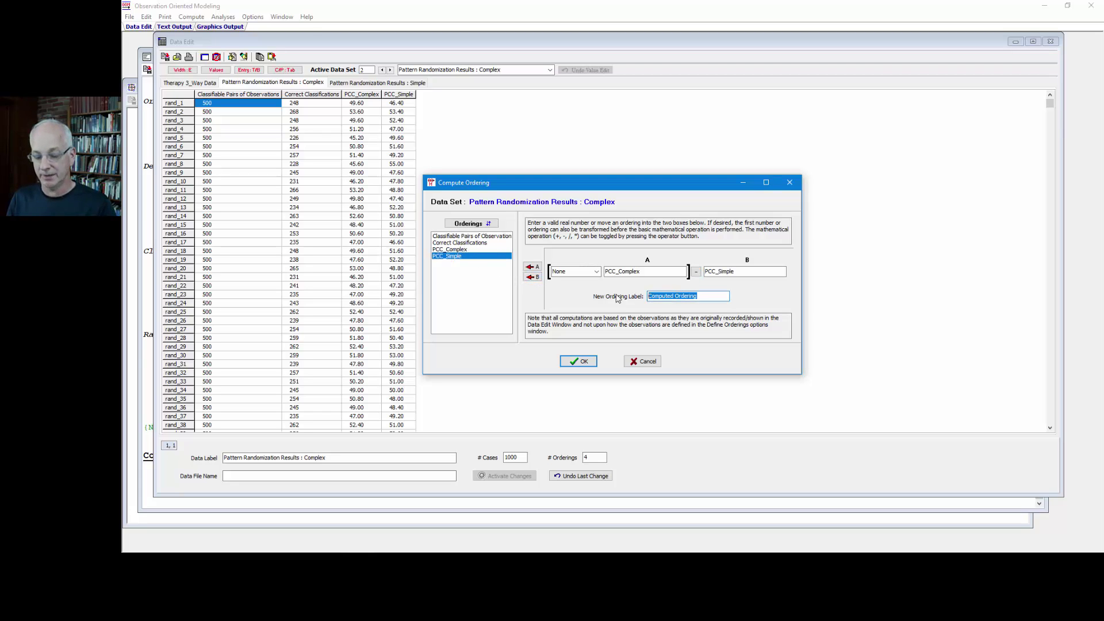
pyautogui.write('PCC Di')
pyautogui.write('ff')
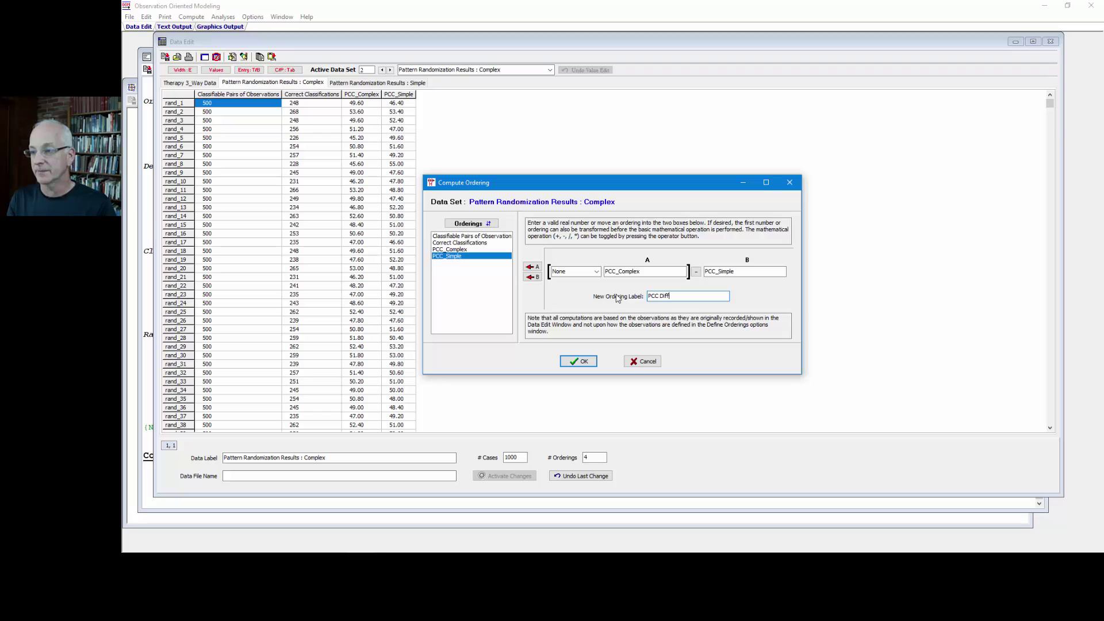
pyautogui.click(578, 362)
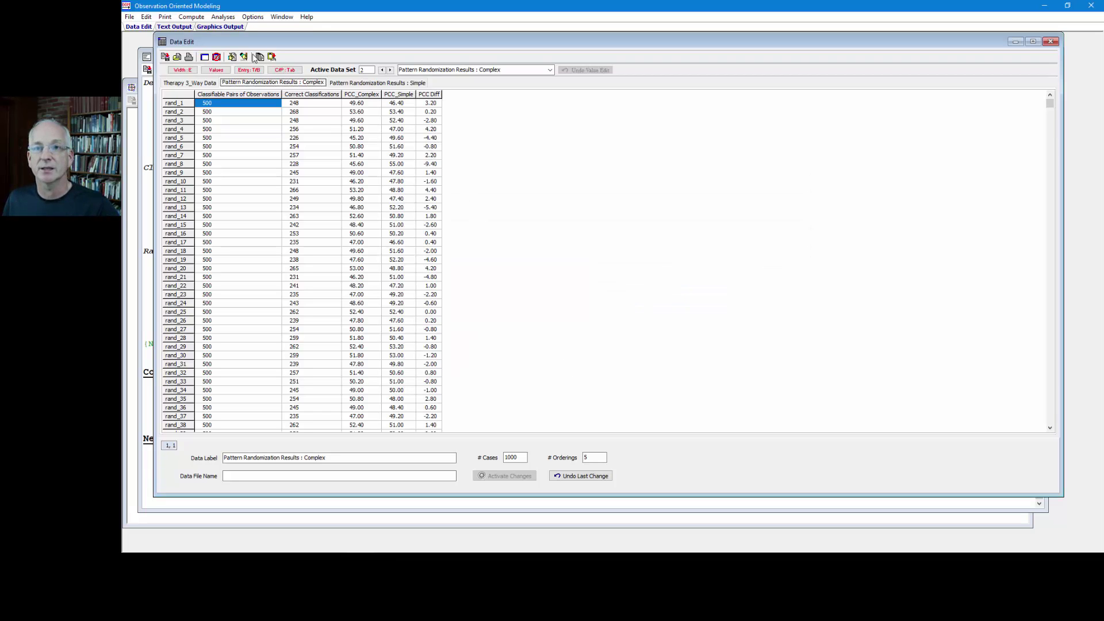
# Step: Sort the cases by PCC Diff in ascending order within the existing data set
pyautogui.click(145, 20)
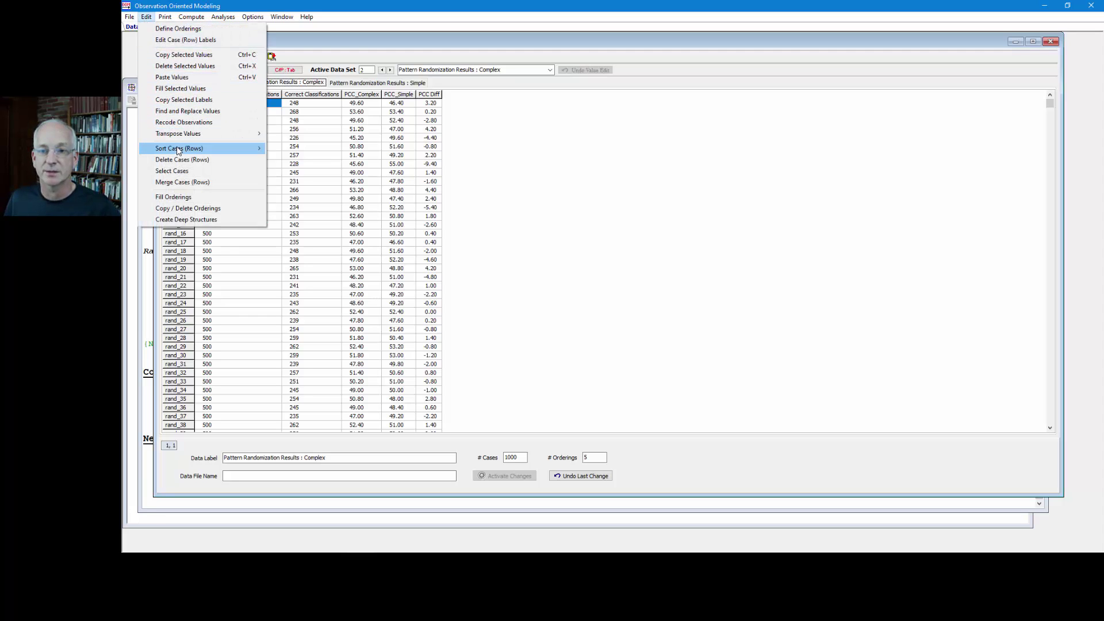
pyautogui.moveTo(178, 151)
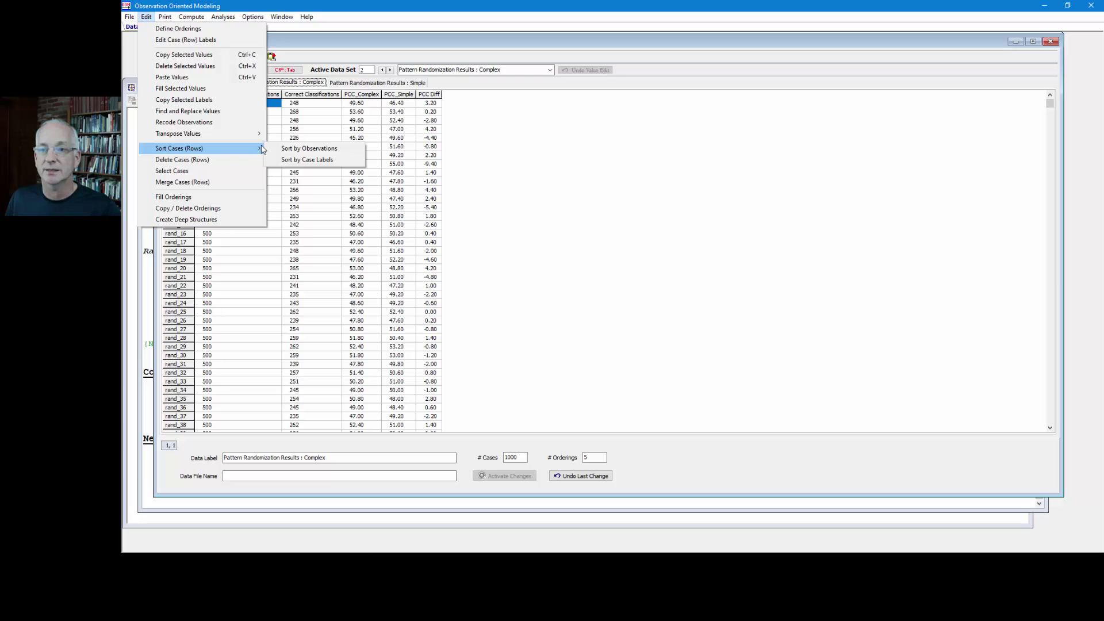
pyautogui.click(297, 149)
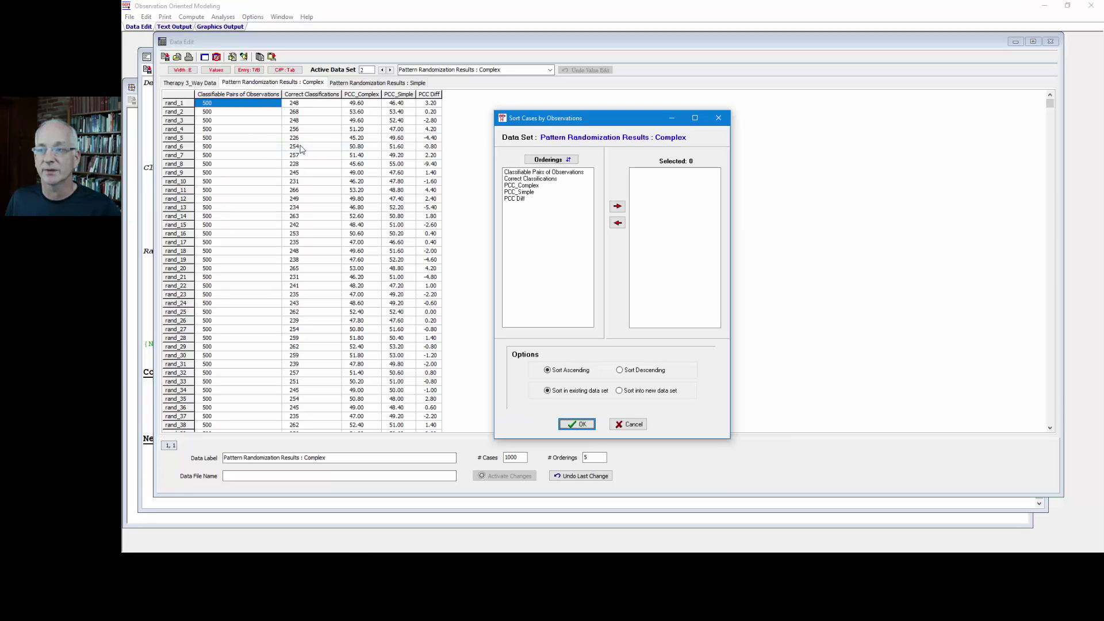
pyautogui.click(516, 199)
pyautogui.click(617, 206)
pyautogui.click(577, 424)
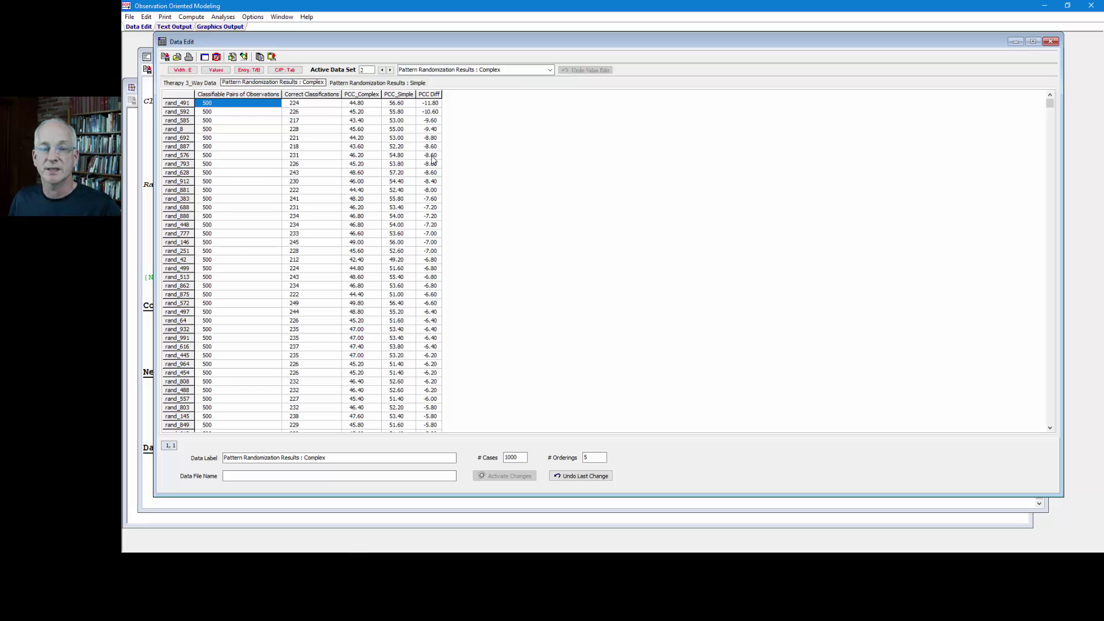
# Step: Examine the sorted PCC Diff values from the first case down to the last one
pyautogui.click(429, 104)
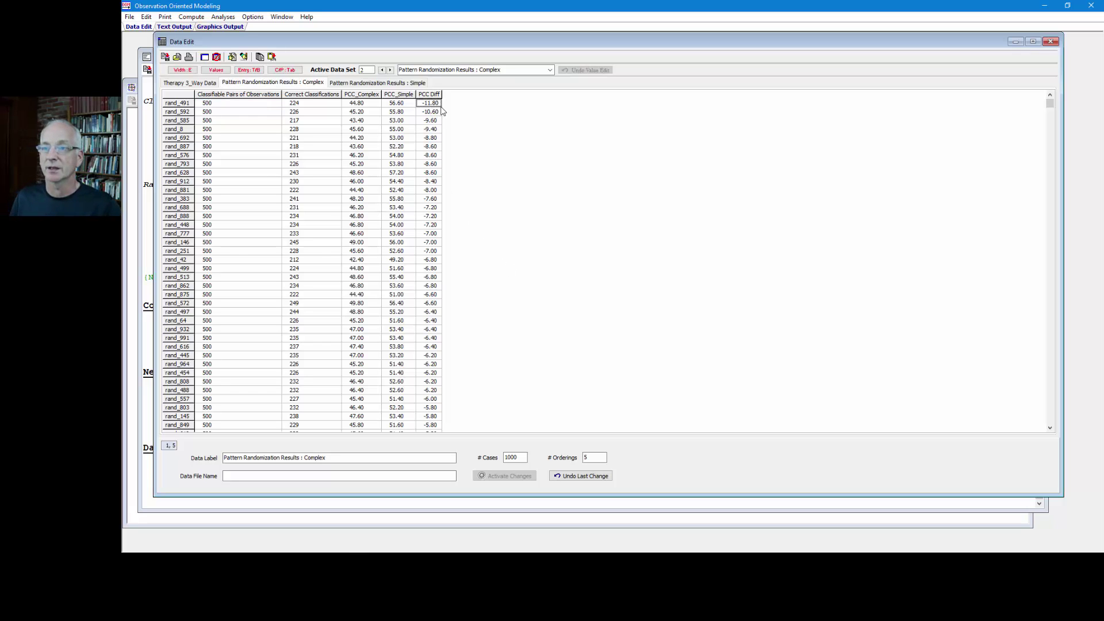
pyautogui.press('Down')
pyautogui.press('Down')
pyautogui.press('Down')
pyautogui.press('pagedown')
pyautogui.press('pagedown')
pyautogui.press('pagedown')
pyautogui.press('pagedown')
pyautogui.press('pagedown')
pyautogui.press('pagedown')
pyautogui.press('pagedown')
pyautogui.press('pagedown')
pyautogui.press('pagedown')
pyautogui.press('pagedown')
pyautogui.press('pagedown')
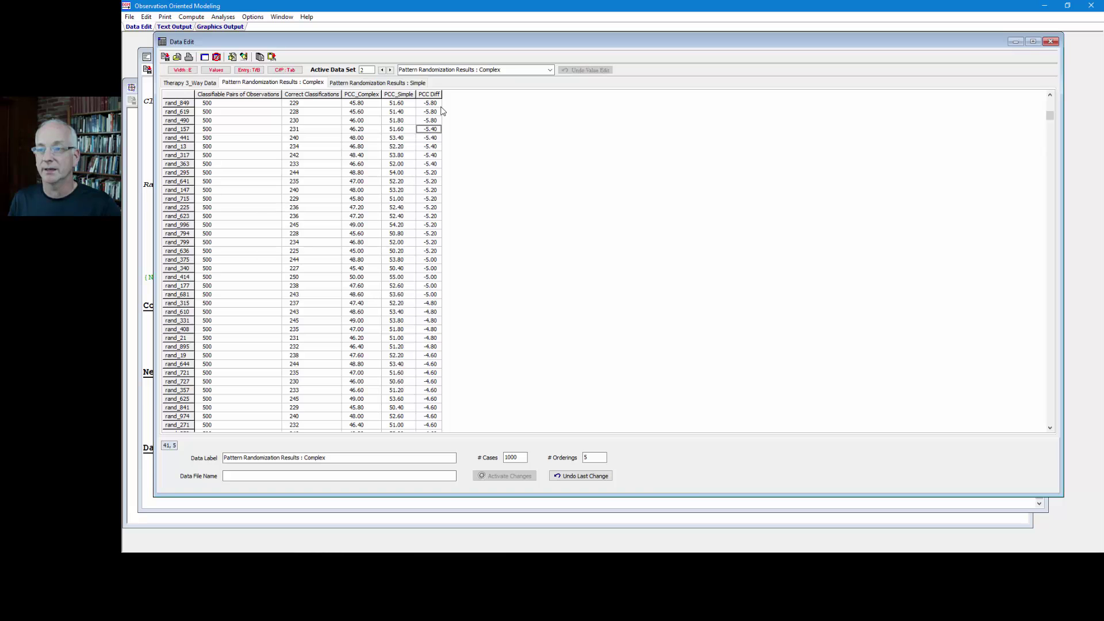
pyautogui.press('pagedown')
pyautogui.press('pagedown')
pyautogui.press('pagedown')
pyautogui.press('pagedown')
pyautogui.press('pagedown')
pyautogui.press('pagedown')
pyautogui.press('pagedown')
pyautogui.press('pagedown')
pyautogui.press('pagedown')
pyautogui.press('pagedown')
pyautogui.press('pagedown')
pyautogui.press('pagedown')
pyautogui.press('pagedown')
pyautogui.press('pagedown')
pyautogui.press('pagedown')
pyautogui.press('pagedown')
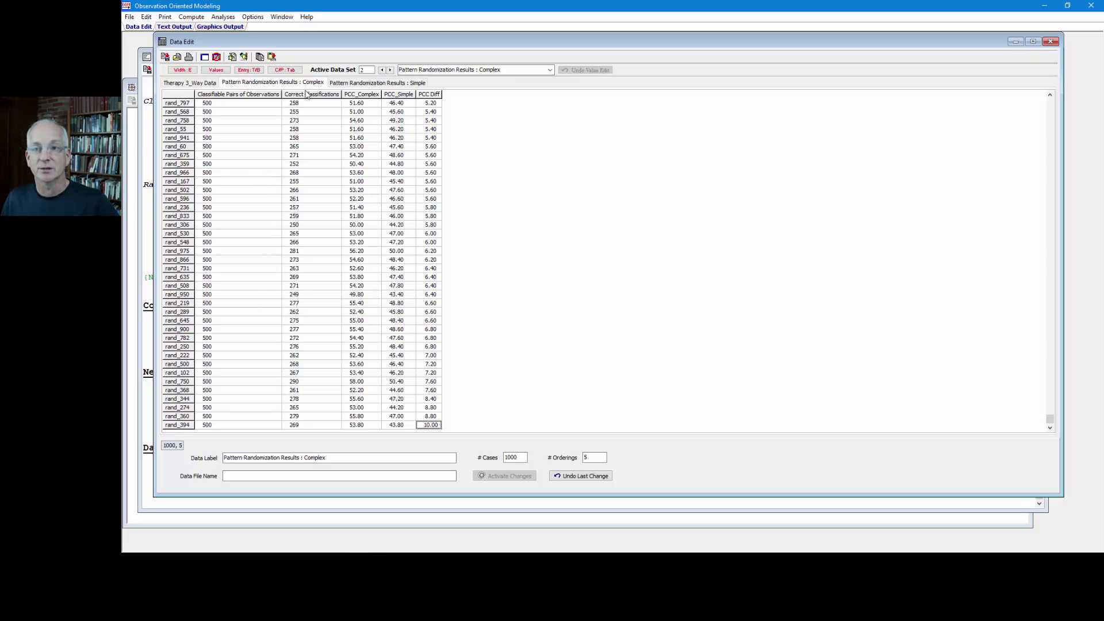
# Step: Open the ordering definitions and display the distribution of PCC Diff
pyautogui.click(233, 57)
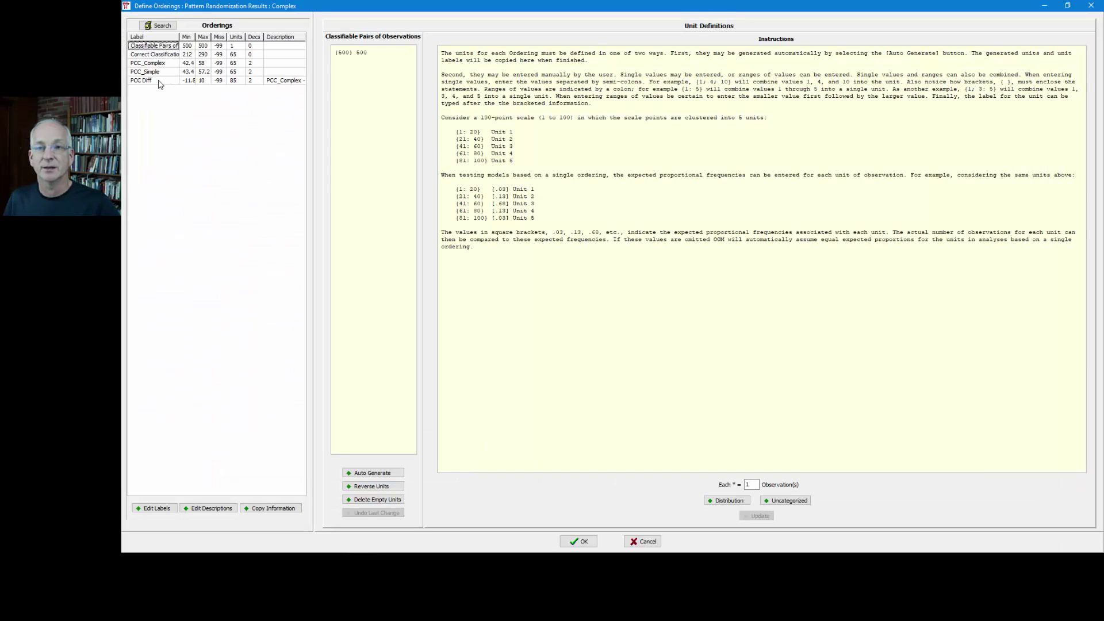
pyautogui.click(158, 81)
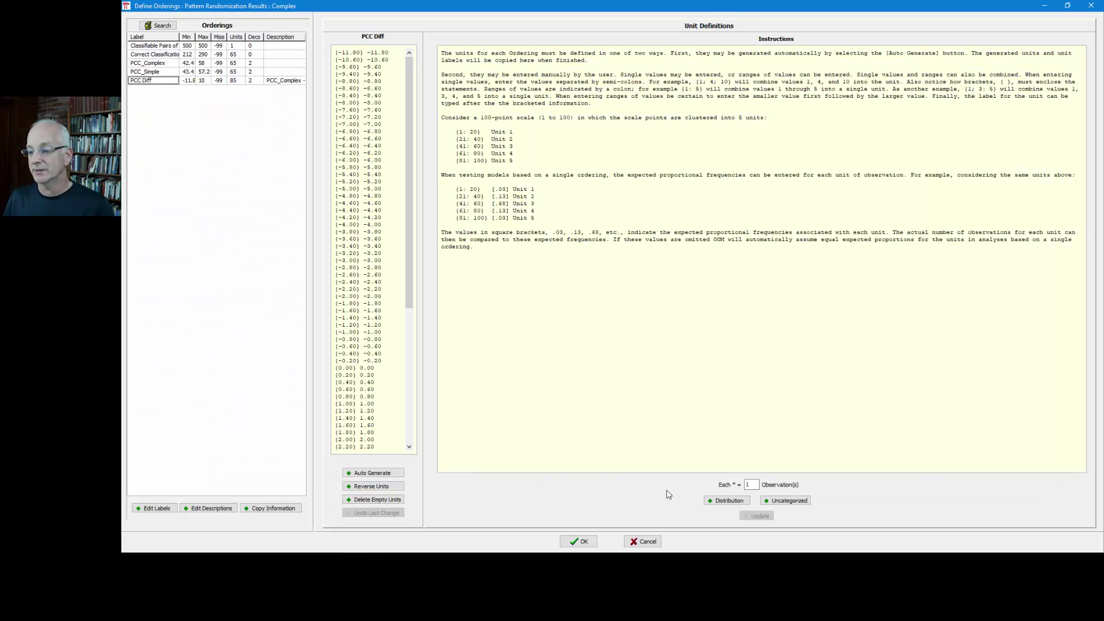
pyautogui.click(727, 501)
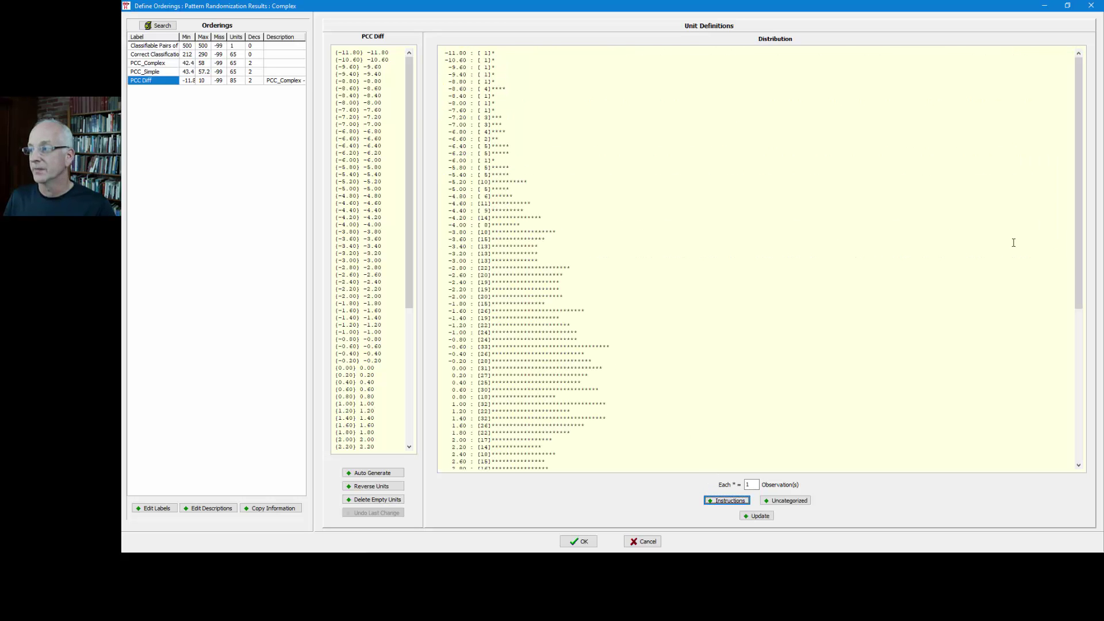
pyautogui.moveTo(1079, 193)
pyautogui.mouseDown()
pyautogui.moveTo(1081, 349)
pyautogui.moveTo(1093, 180)
pyautogui.mouseUp()
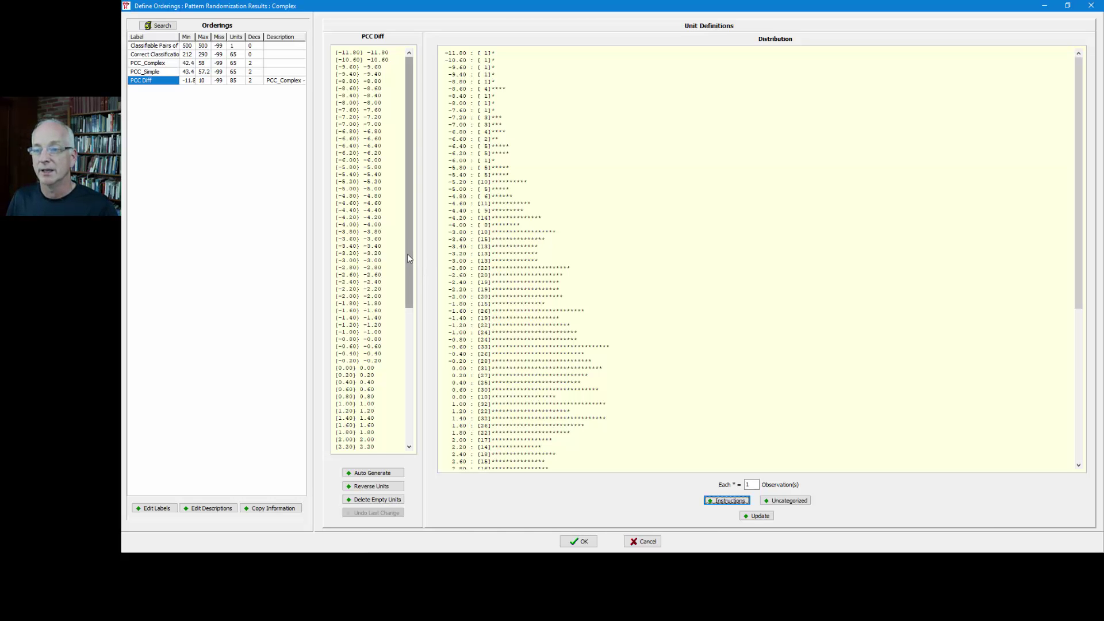
# Step: Combine all PCC Diff units from 1.80 through 10.00 into a single range unit in the unit definitions
pyautogui.moveTo(407, 254); pyautogui.dragTo(403, 377)
pyautogui.click(354, 237)
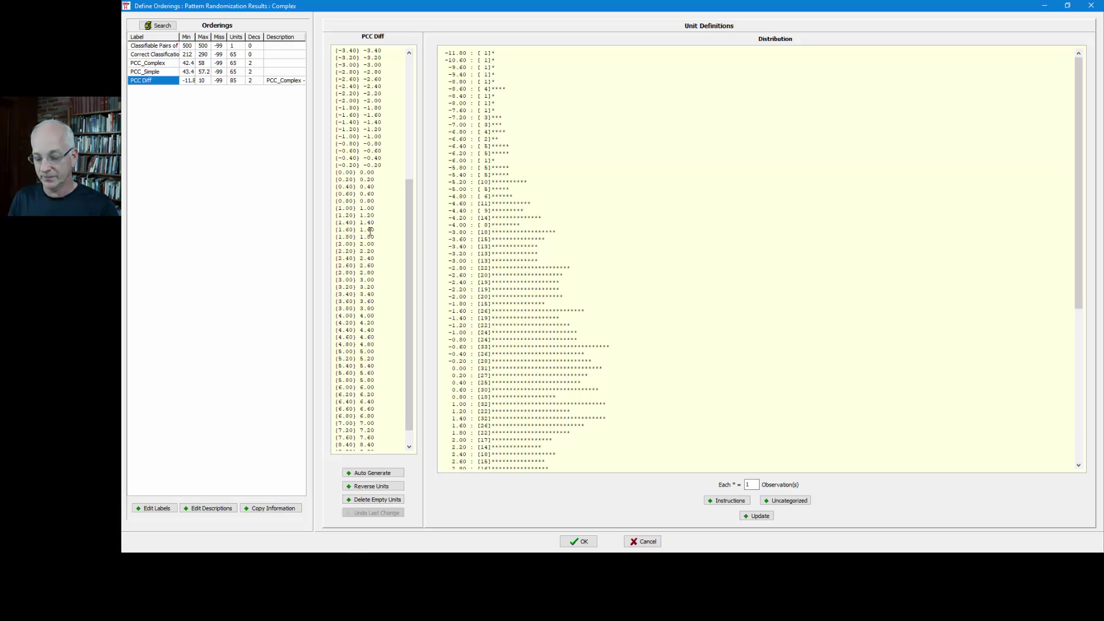
pyautogui.write(':')
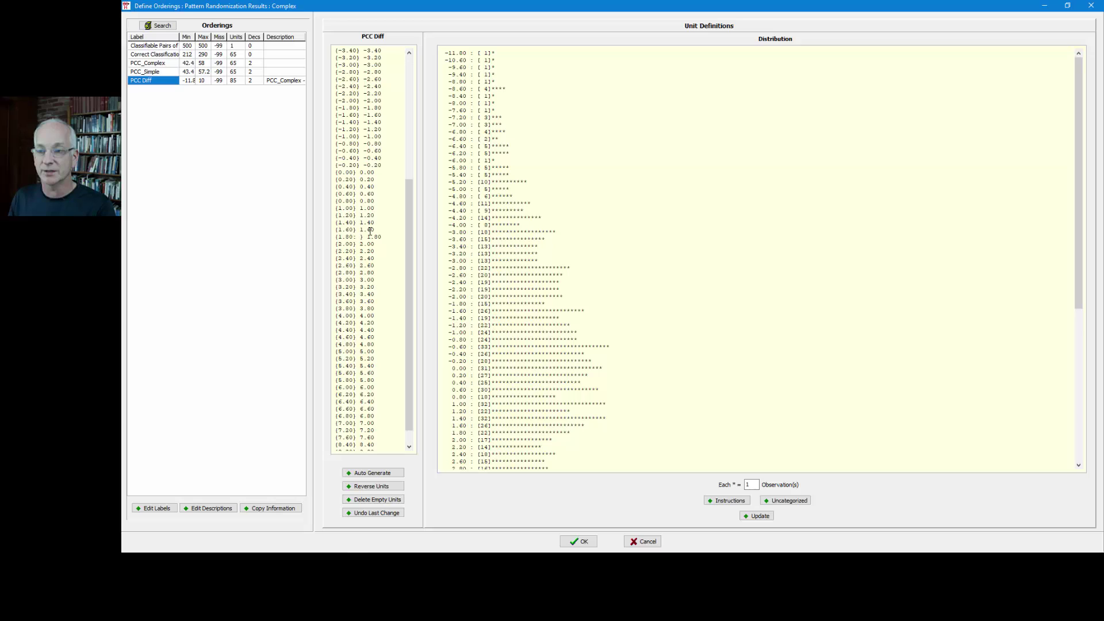
pyautogui.hotkey('shift', 'Down')
pyautogui.hotkey('shift', 'Down')
pyautogui.hotkey('shift', 'Down')
pyautogui.hotkey('shift', 'Down')
pyautogui.hotkey('shift', 'Down')
pyautogui.hotkey('shift', 'Down')
pyautogui.hotkey('shift', 'Down')
pyautogui.hotkey('ctrl', 'shift', 'End')
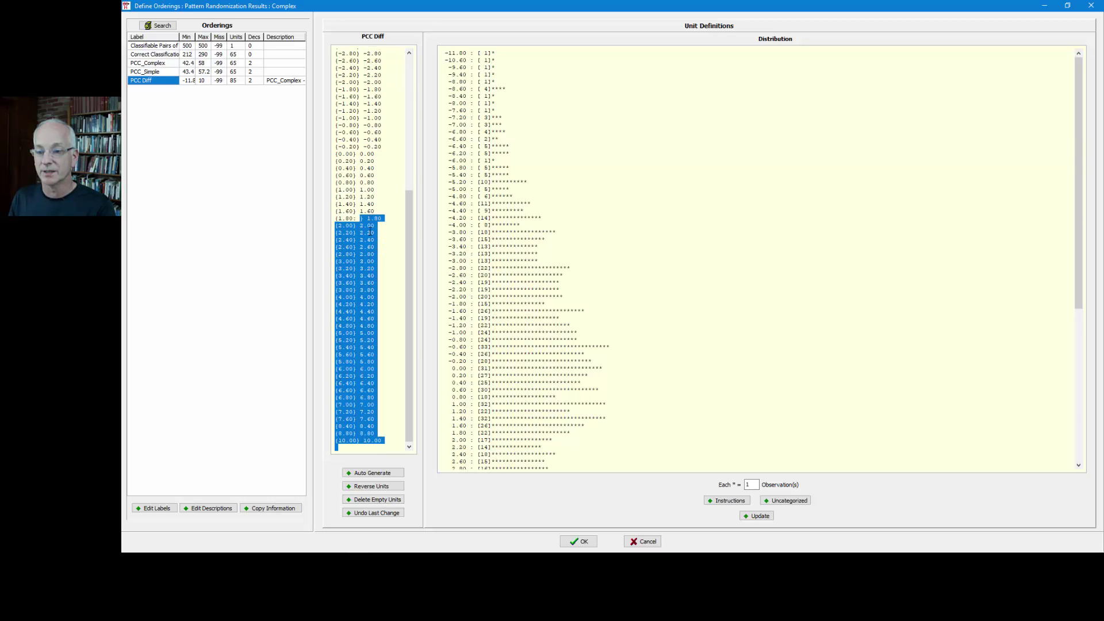
pyautogui.hotkey('shift', 'Left')
pyautogui.hotkey('shift', 'Left')
pyautogui.hotkey('shift', 'Left')
pyautogui.hotkey('shift', 'Left')
pyautogui.hotkey('shift', 'Left')
pyautogui.hotkey('shift', 'Left')
pyautogui.hotkey('shift', 'Left')
pyautogui.hotkey('shift', 'Left')
pyautogui.hotkey('shift', 'Left')
pyautogui.hotkey('shift', 'Left')
pyautogui.hotkey('shift', 'Left')
pyautogui.hotkey('shift', 'Left')
pyautogui.hotkey('shift', 'Left')
pyautogui.hotkey('shift', 'Left')
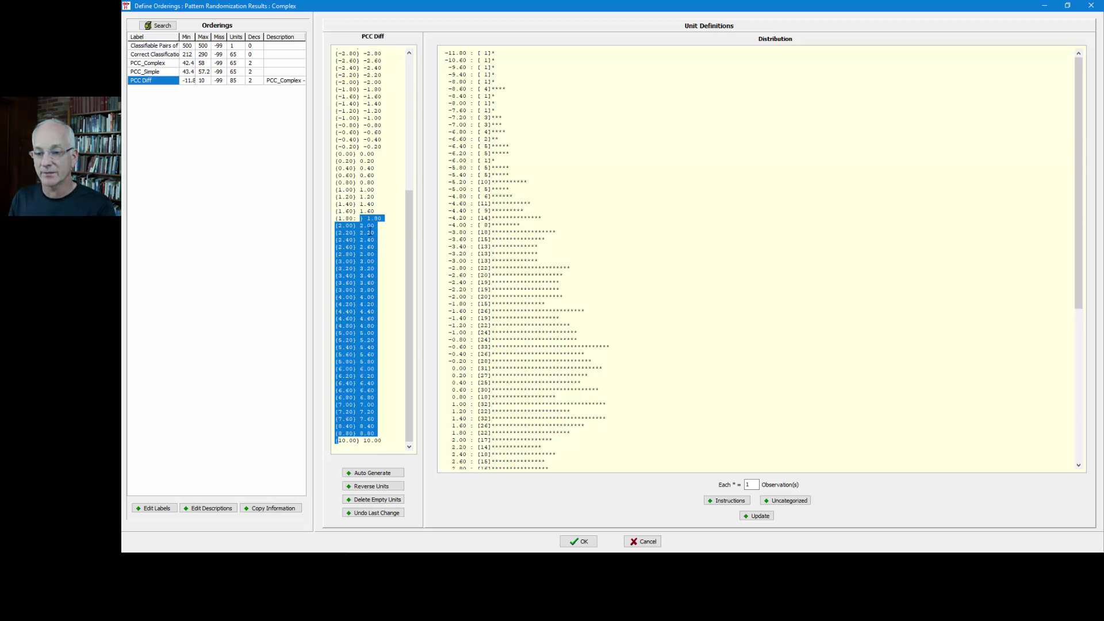
pyautogui.press('Delete')
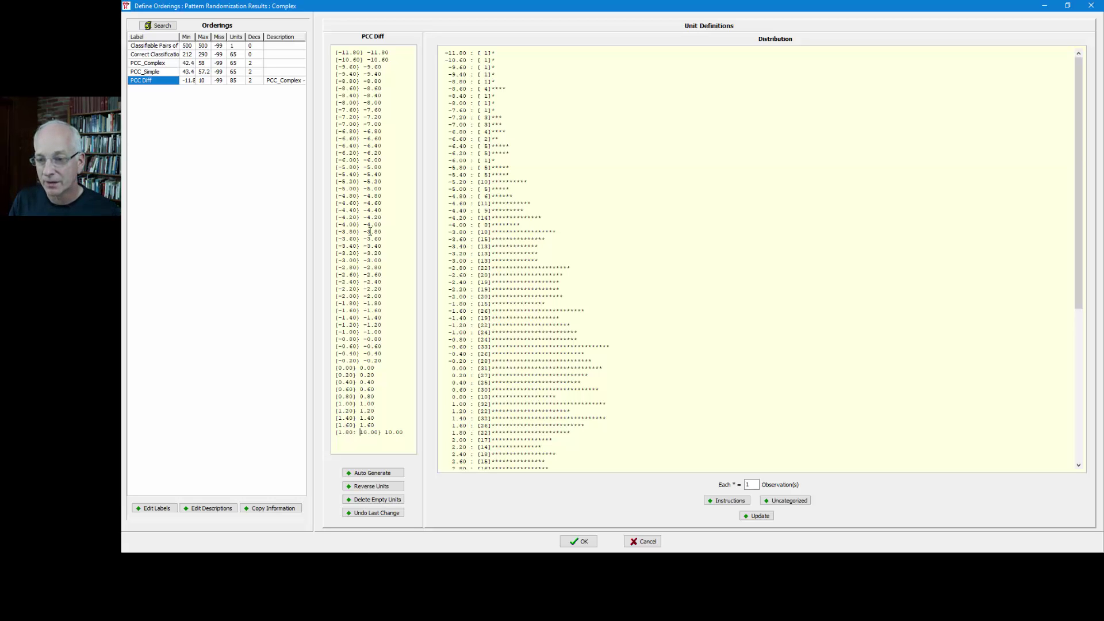
# Step: Label the combined unit "1.80 to 10.00", update the PCC Diff distribution, and highlight that unit's frequency
pyautogui.press('Right')
pyautogui.press('Right')
pyautogui.press('Right')
pyautogui.press('Right')
pyautogui.press('Right')
pyautogui.press('Right')
pyautogui.press('Right')
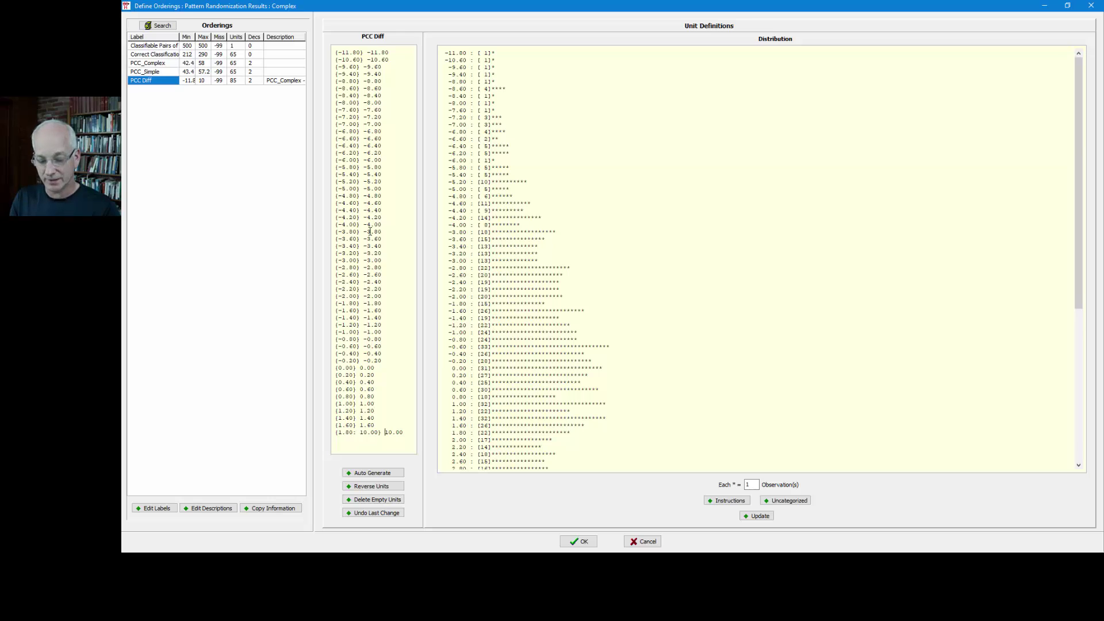
pyautogui.write('1.80 to')
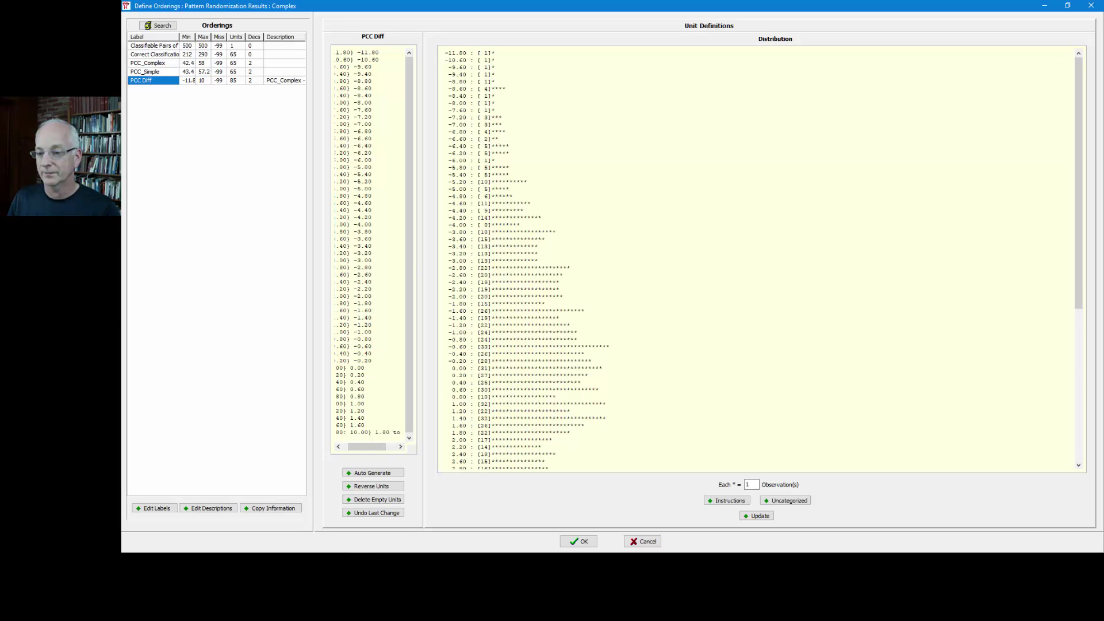
pyautogui.click(757, 516)
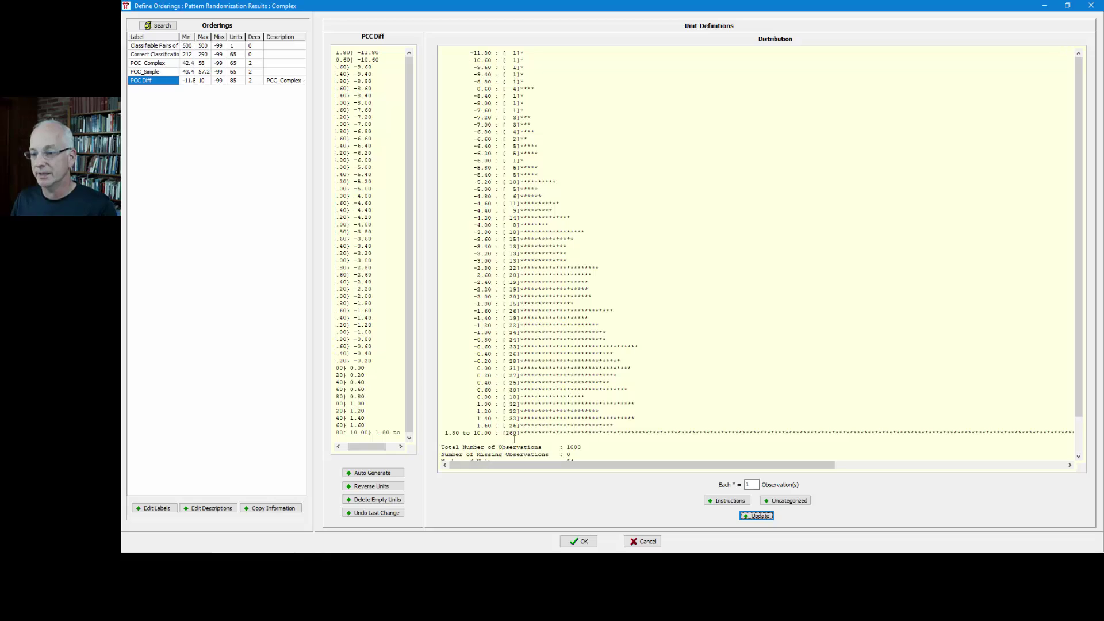
pyautogui.moveTo(518, 435); pyautogui.dragTo(506, 434)
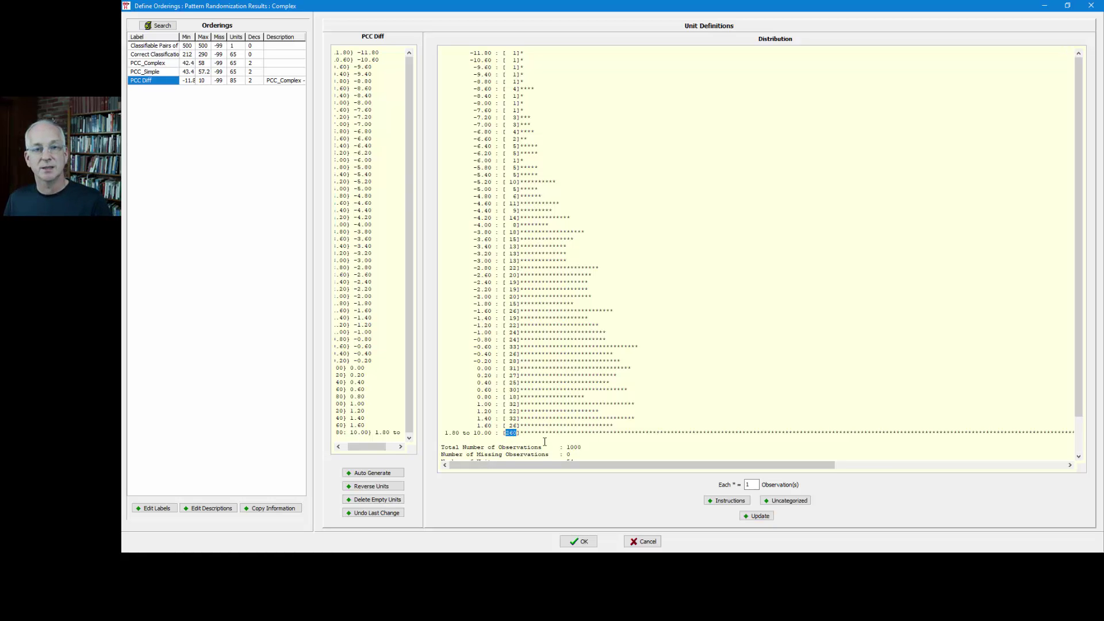